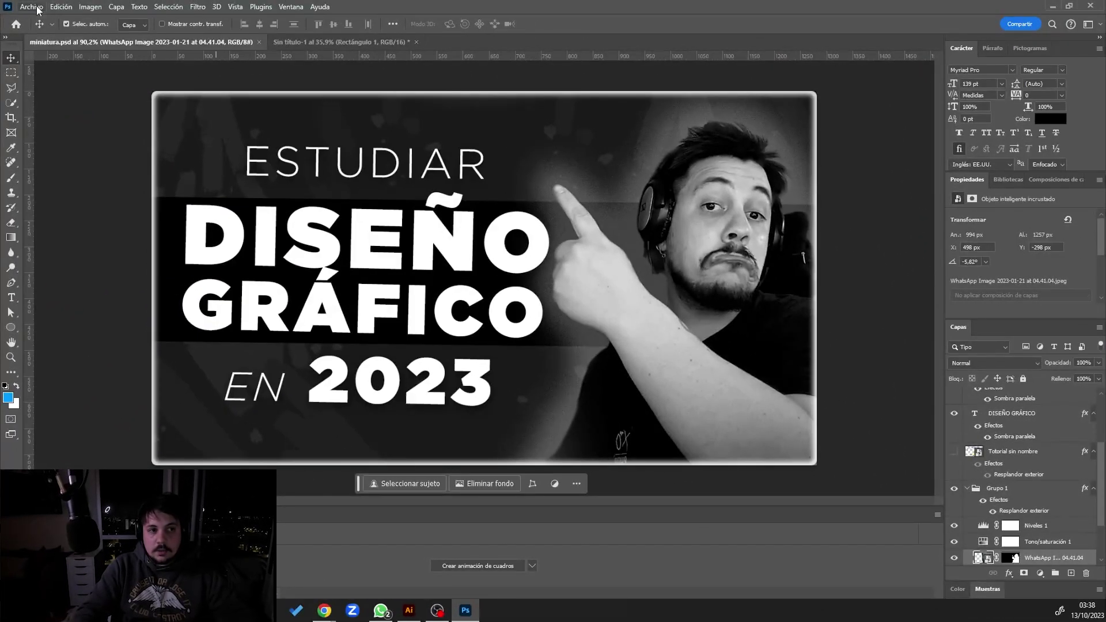
# - Create a new document from the 1920×1080 preset
pyautogui.click(37, 8)
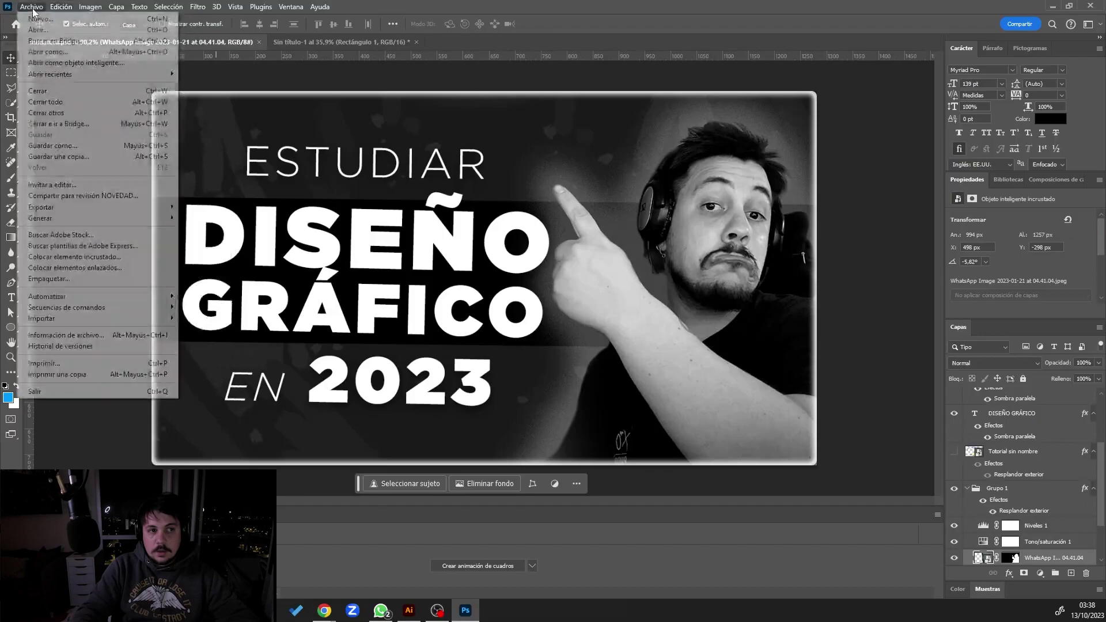
pyautogui.click(35, 19)
pyautogui.click(341, 200)
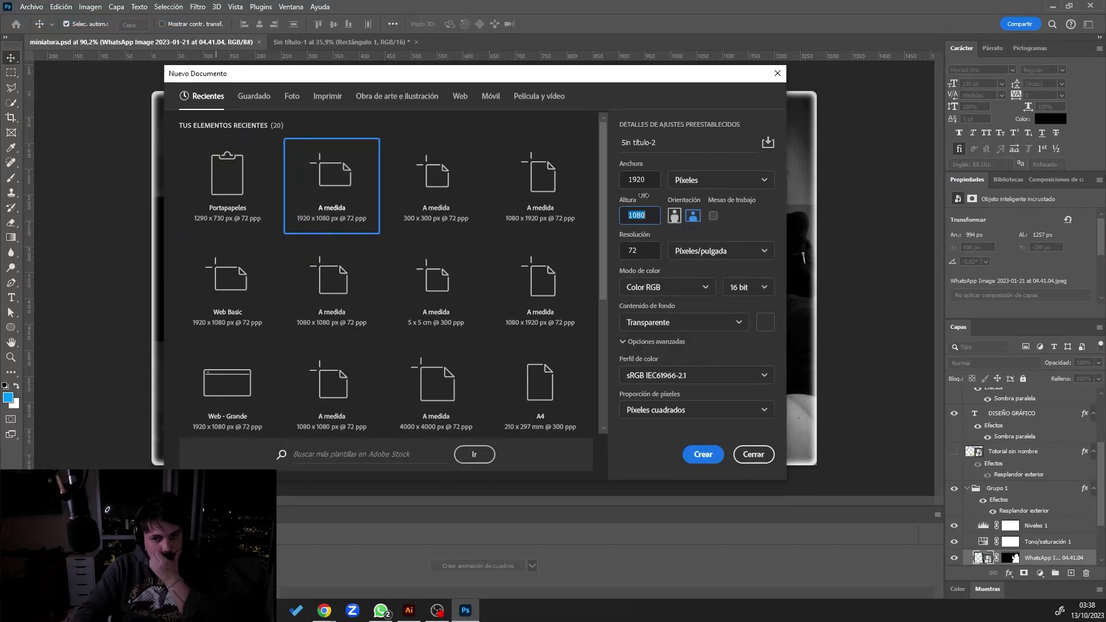
pyautogui.doubleClick(631, 176)
pyautogui.doubleClick(632, 249)
pyautogui.click(703, 454)
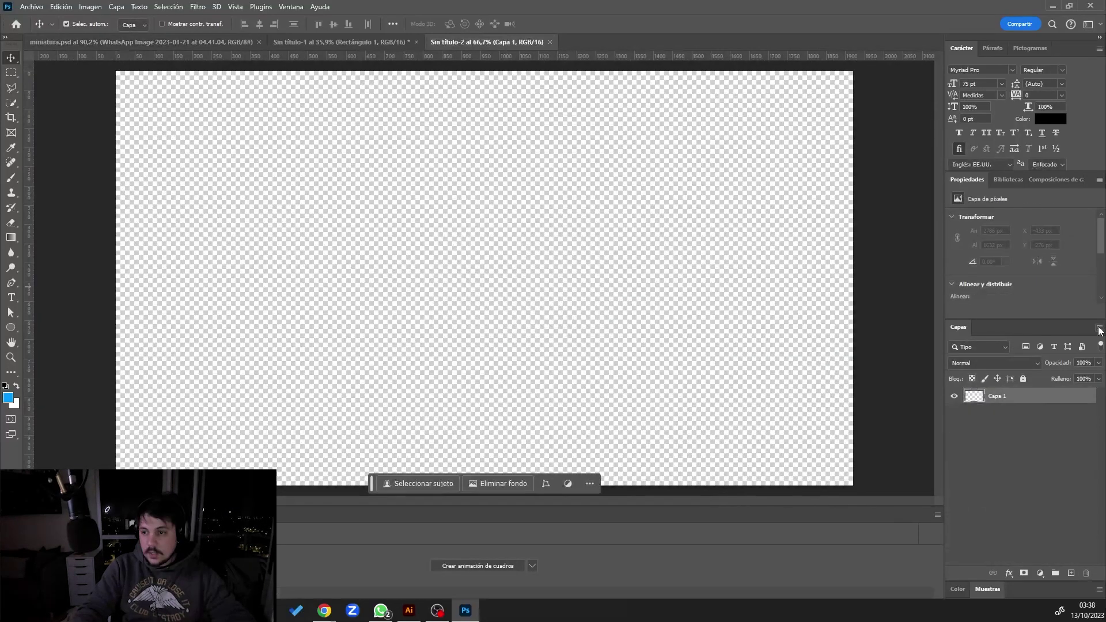
# - Add two 1920×1080 artboards named Op 1 and Op 2
pyautogui.click(1100, 327)
pyautogui.click(984, 283)
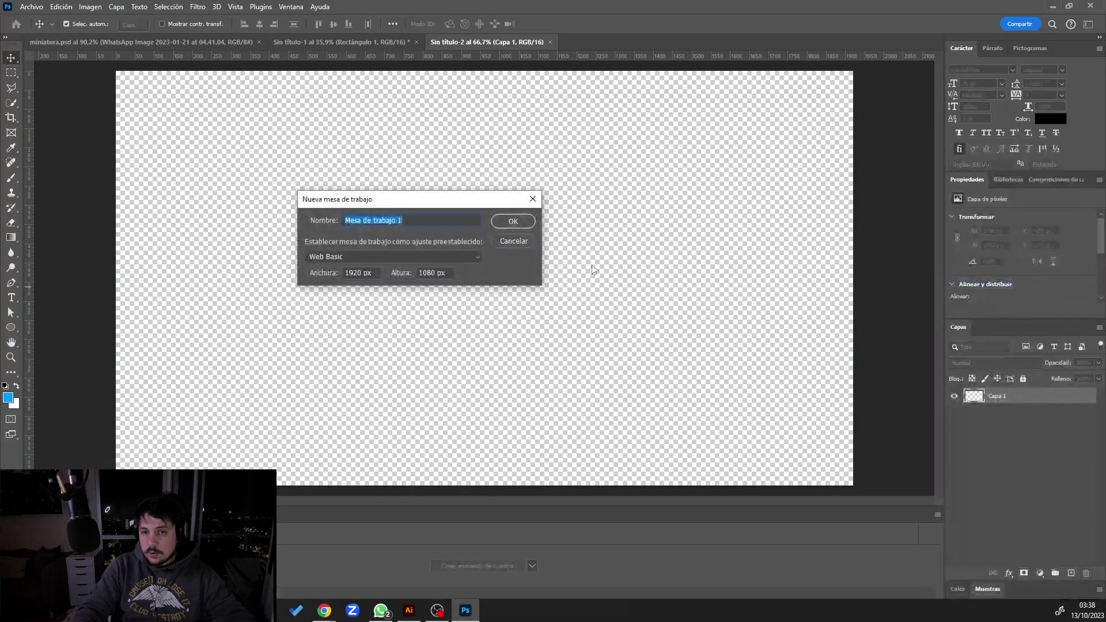
pyautogui.write('Op')
pyautogui.press('Return')
pyautogui.click(1100, 327)
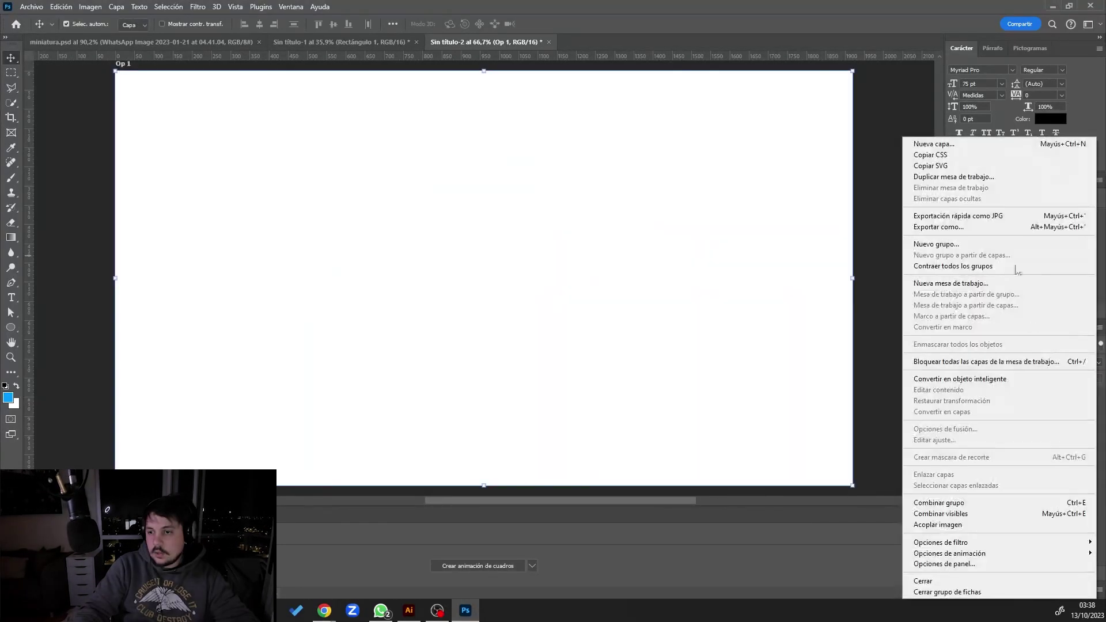
pyautogui.click(984, 282)
pyautogui.write('Op 2')
pyautogui.press('Return')
# - Bring both artboards into view and go back to the miniatura thumbnail
pyautogui.keyDown('alt'); pyautogui.scroll(-2, 689, 299); pyautogui.keyUp('alt')
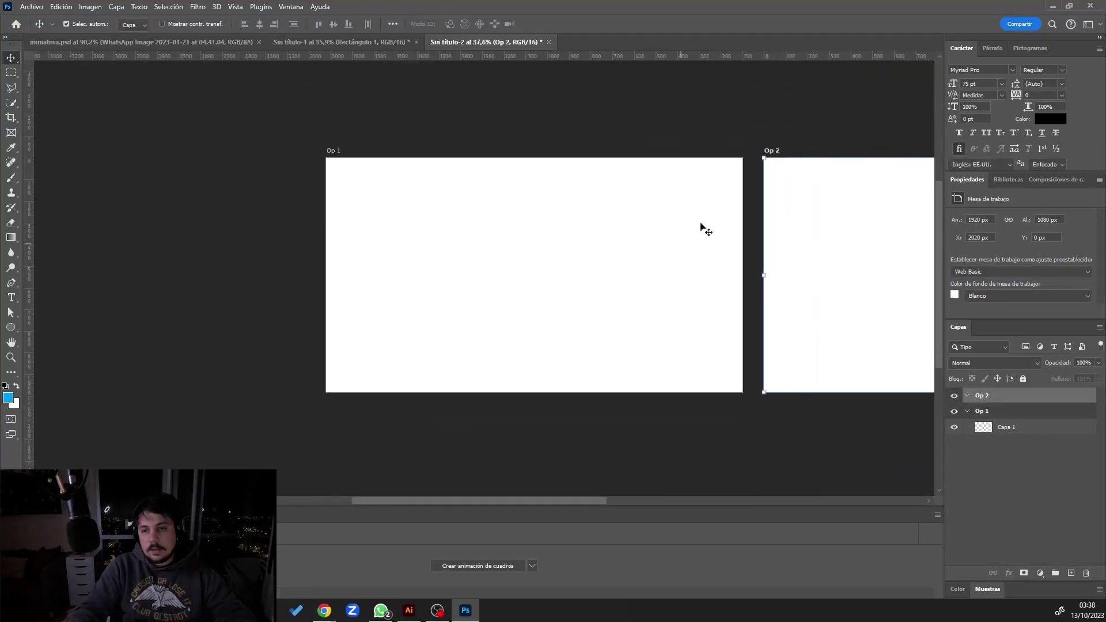
pyautogui.moveTo(704, 230); pyautogui.dragTo(463, 210)
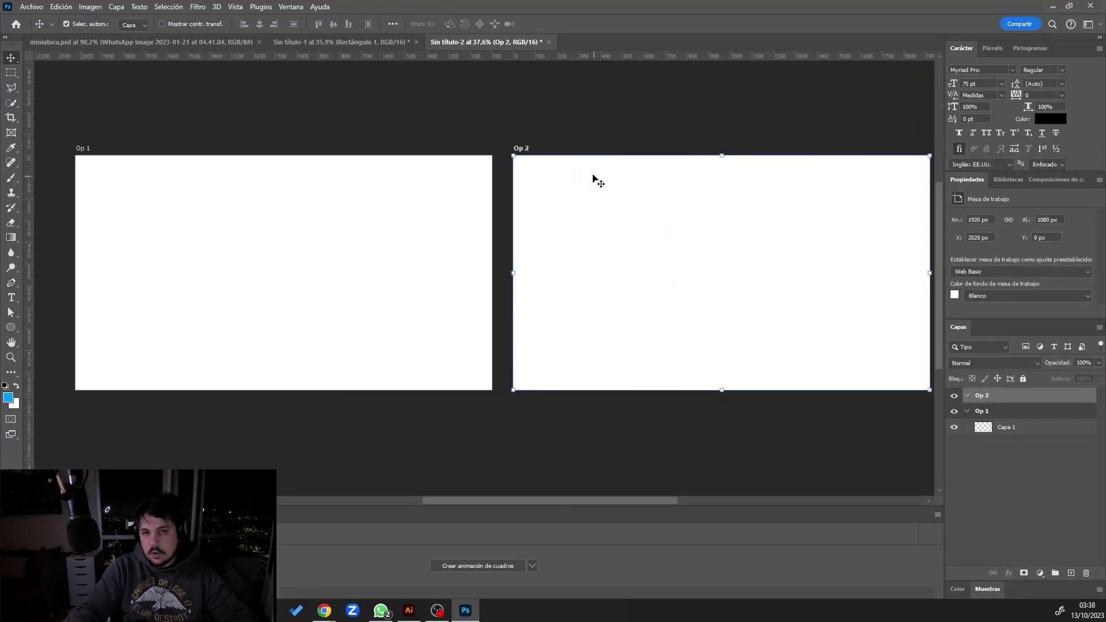
pyautogui.click(203, 42)
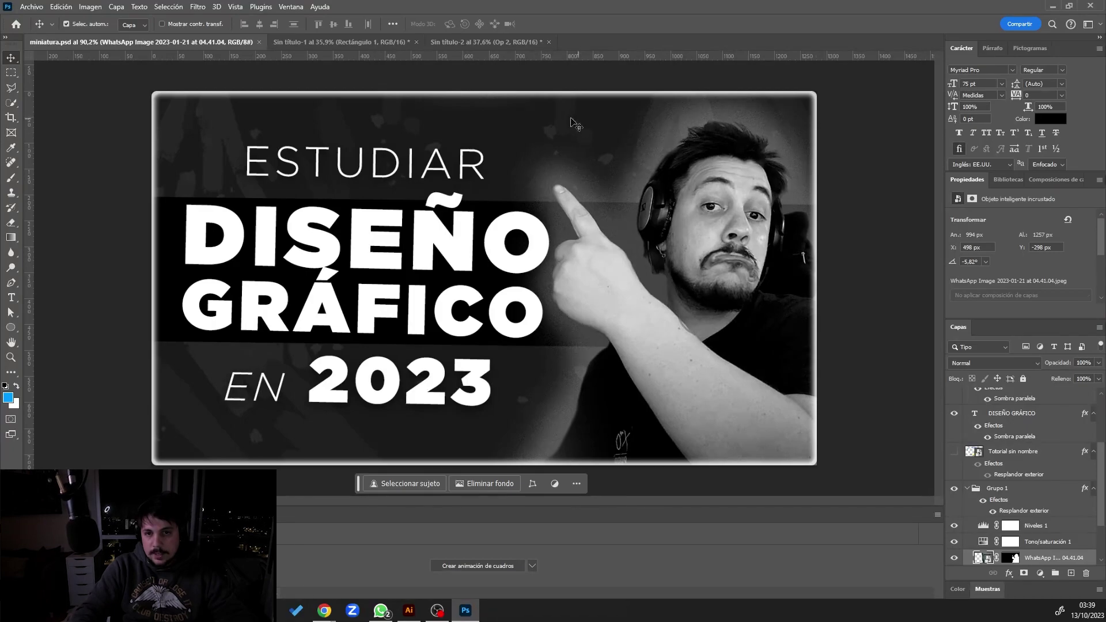
# - Drop the dark textured background into Op 2 and scale it up to cover the artboard
pyautogui.hotkey('ctrl', 'v')
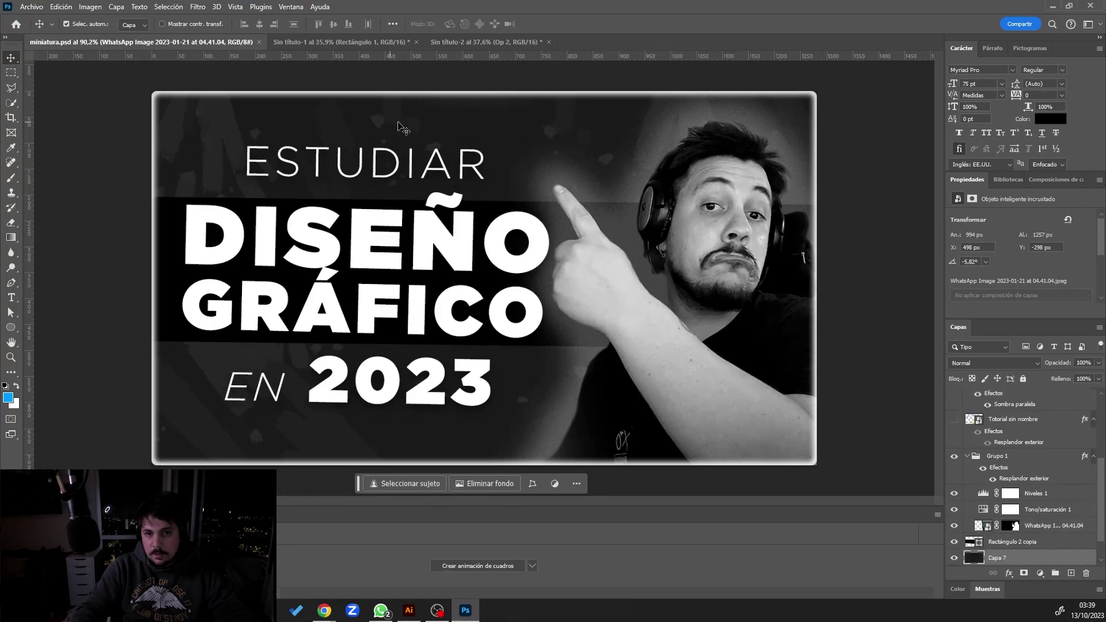
pyautogui.moveTo(430, 134)
pyautogui.mouseDown()
pyautogui.moveTo(460, 133)
pyautogui.moveTo(451, 130)
pyautogui.mouseUp()
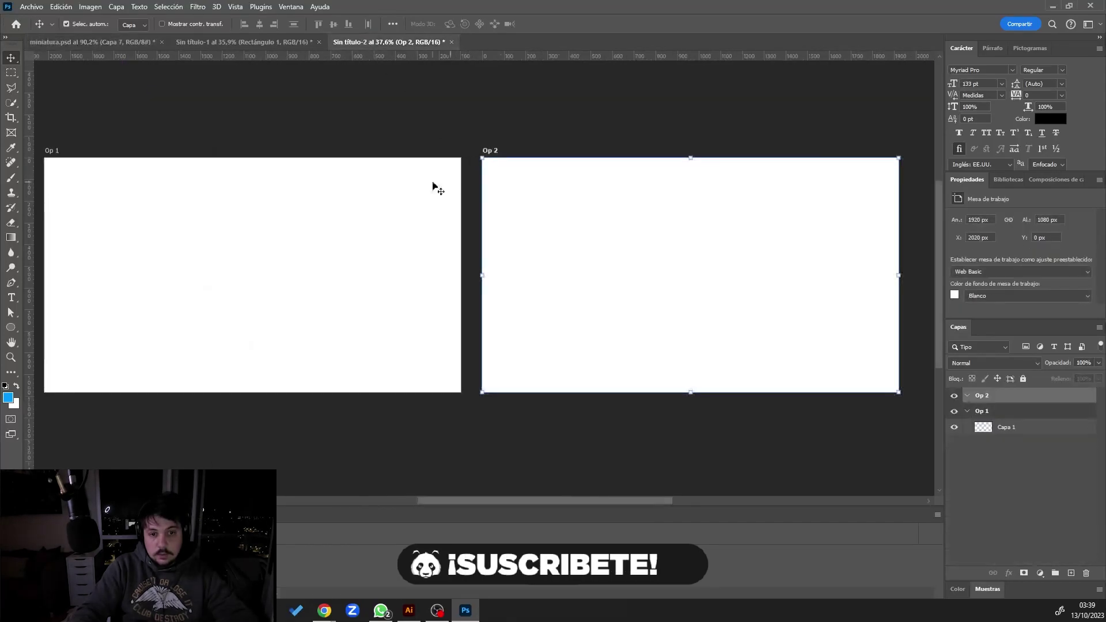
pyautogui.moveTo(451, 130); pyautogui.dragTo(681, 268)
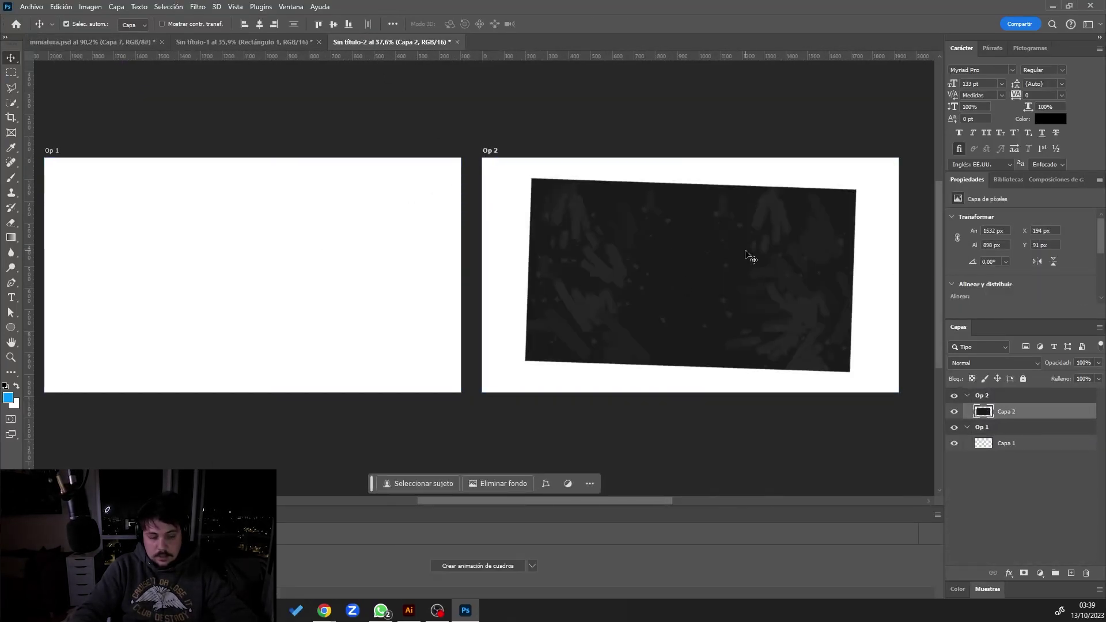
pyautogui.hotkey('ctrl', 't')
pyautogui.moveTo(420, 272)
pyautogui.mouseDown()
pyautogui.moveTo(200, 272)
pyautogui.moveTo(790, 275)
pyautogui.mouseUp()
pyautogui.hotkey('ctrl', 'Tab')
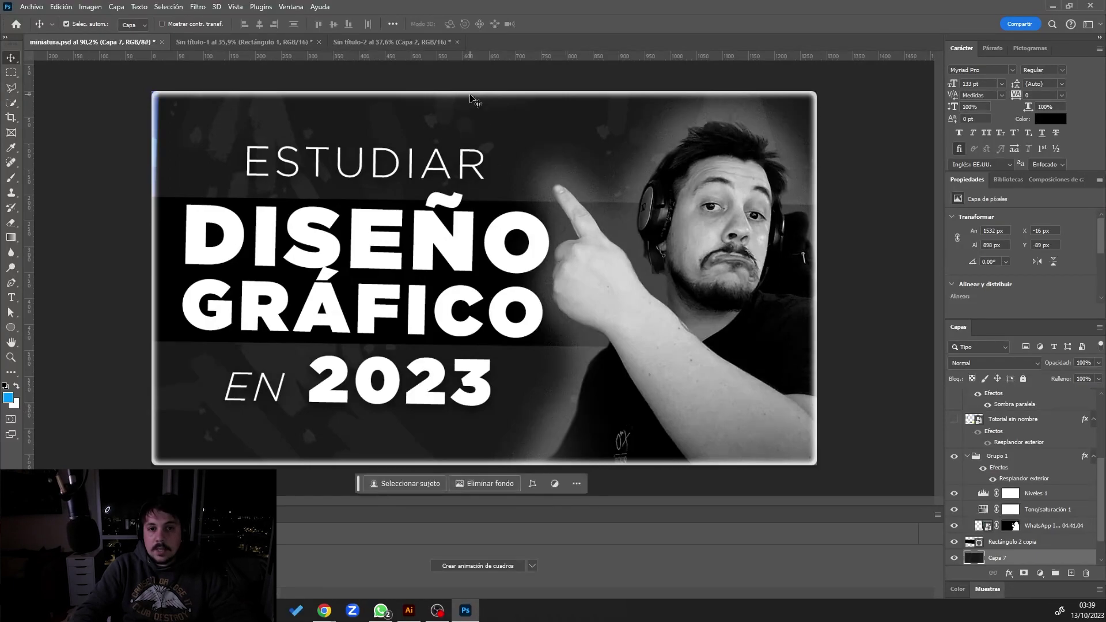
pyautogui.scroll(5, 1020, 461)
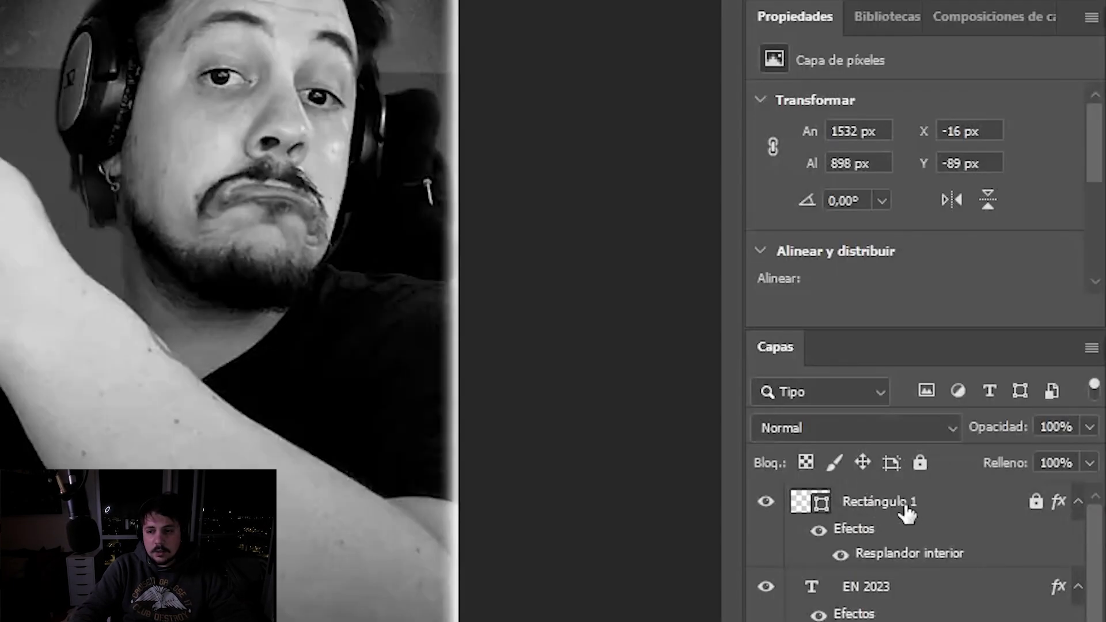
# - Select the Rectángulo 1 frame and check its Inner Glow style without changing it
pyautogui.click(1016, 397)
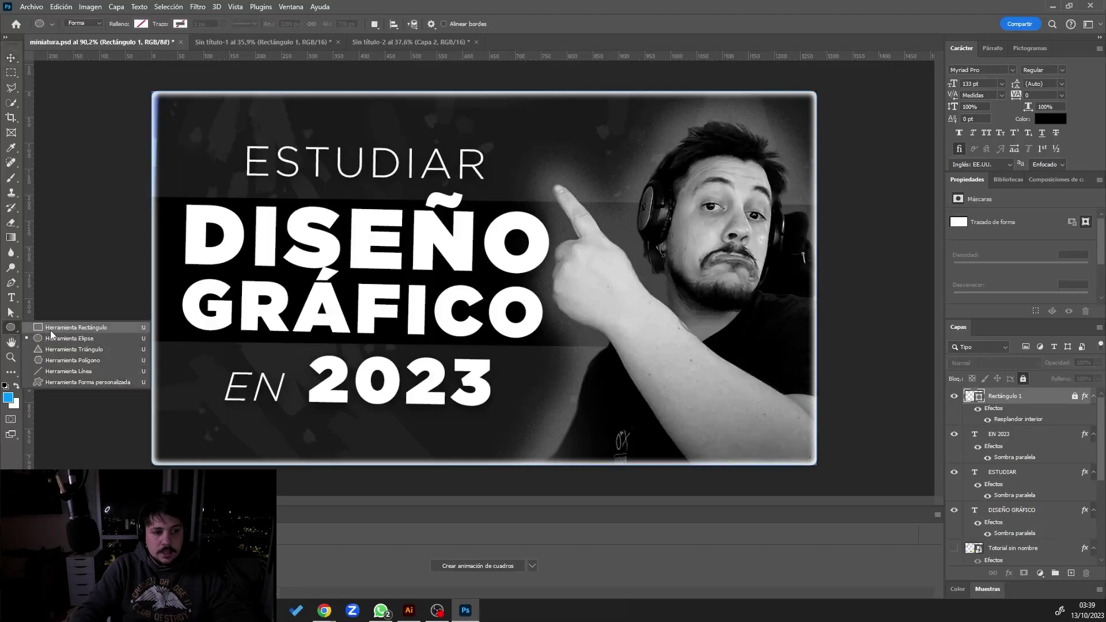
pyautogui.moveTo(195, 174); pyautogui.dragTo(519, 300)
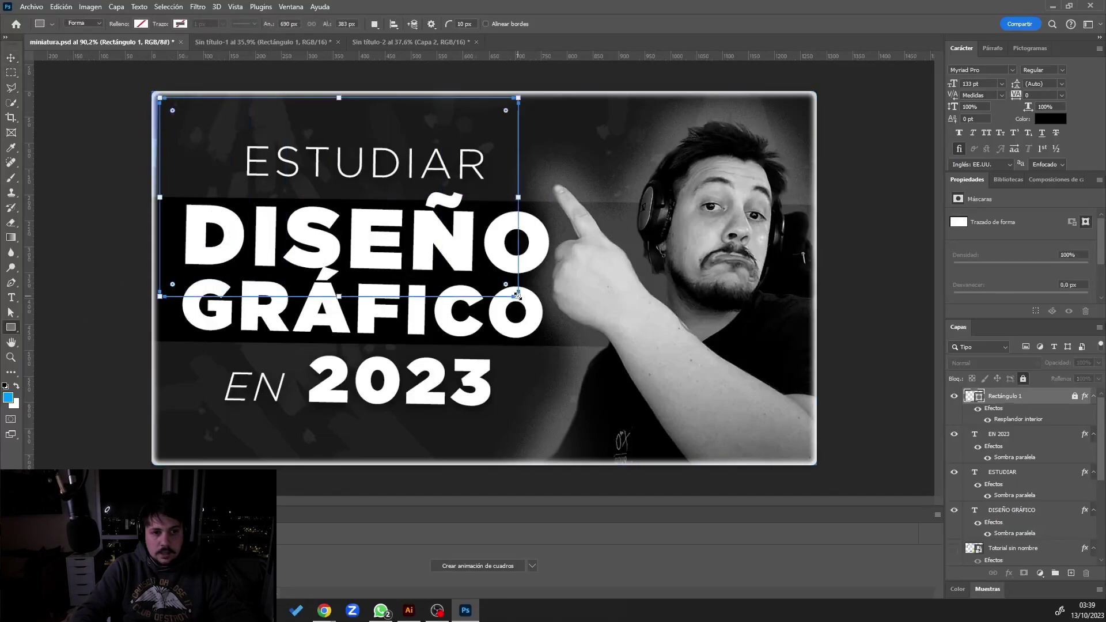
pyautogui.press('Escape')
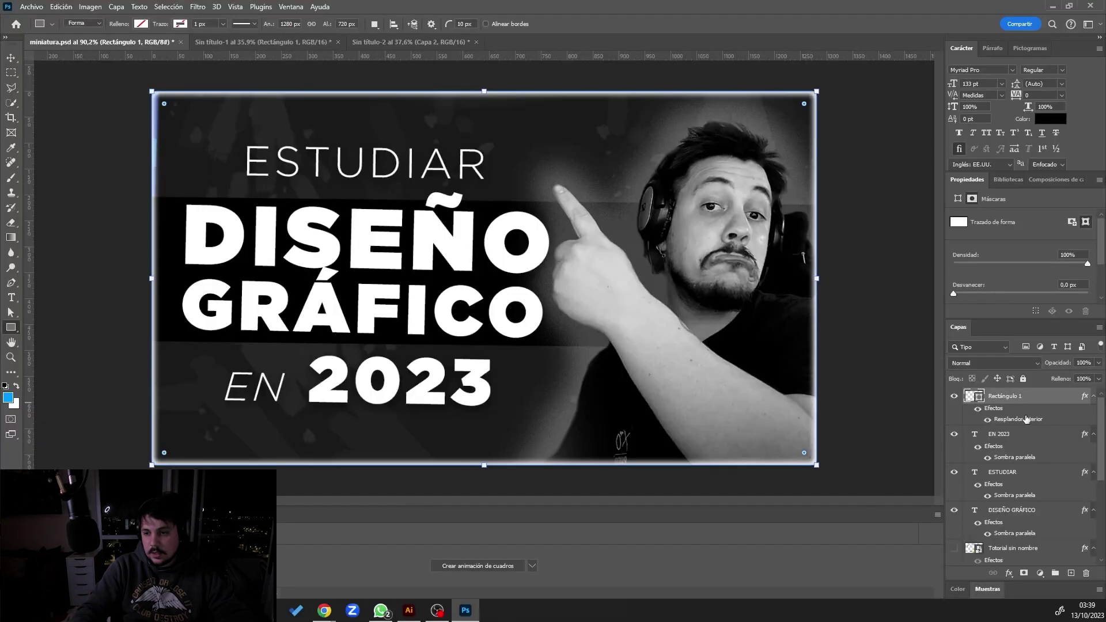
pyautogui.doubleClick(1021, 425)
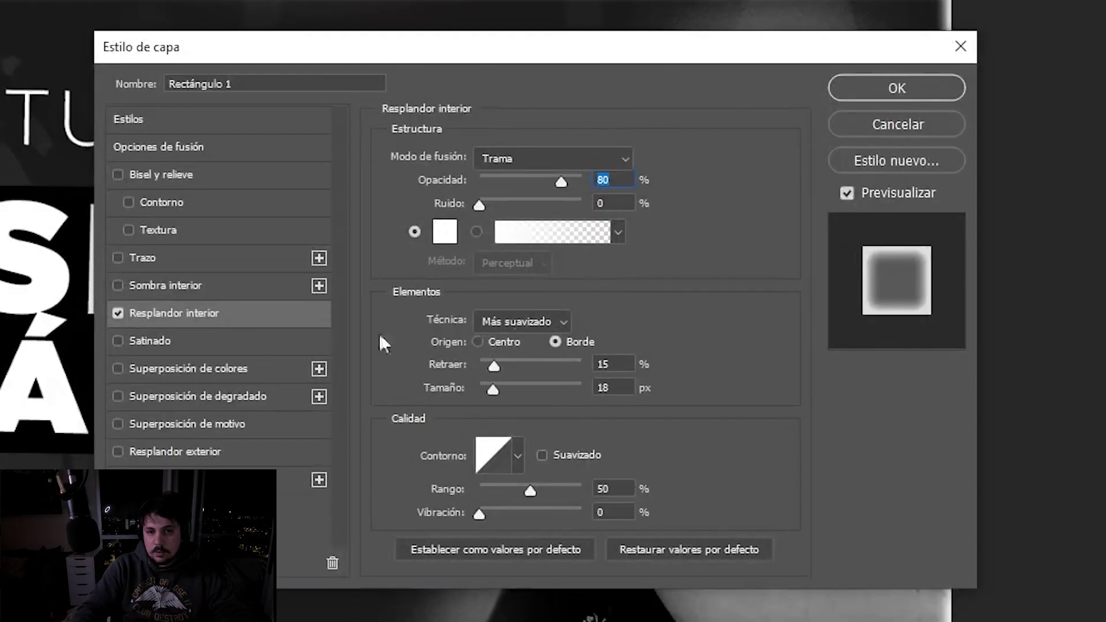
pyautogui.click(878, 89)
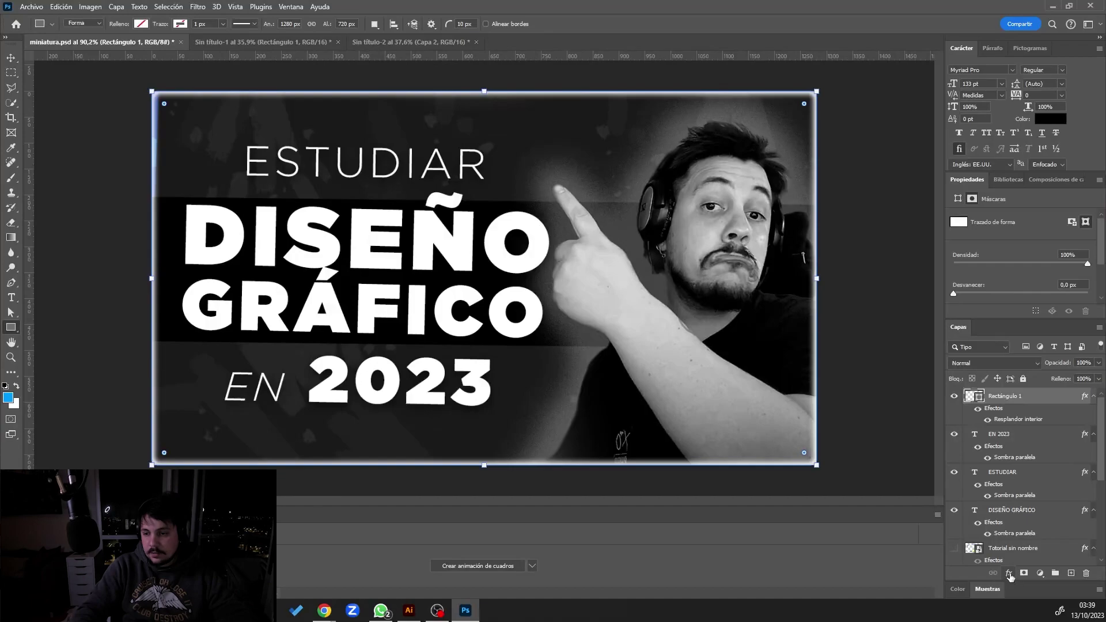
pyautogui.click(1008, 575)
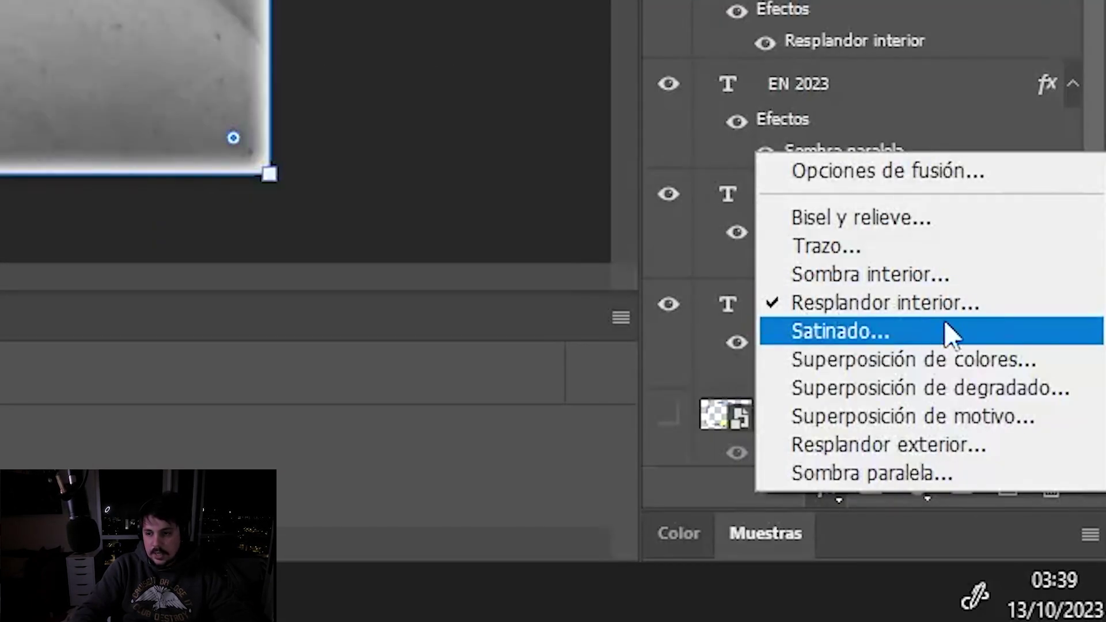
pyautogui.press('Escape')
pyautogui.scroll(3, 479, 246)
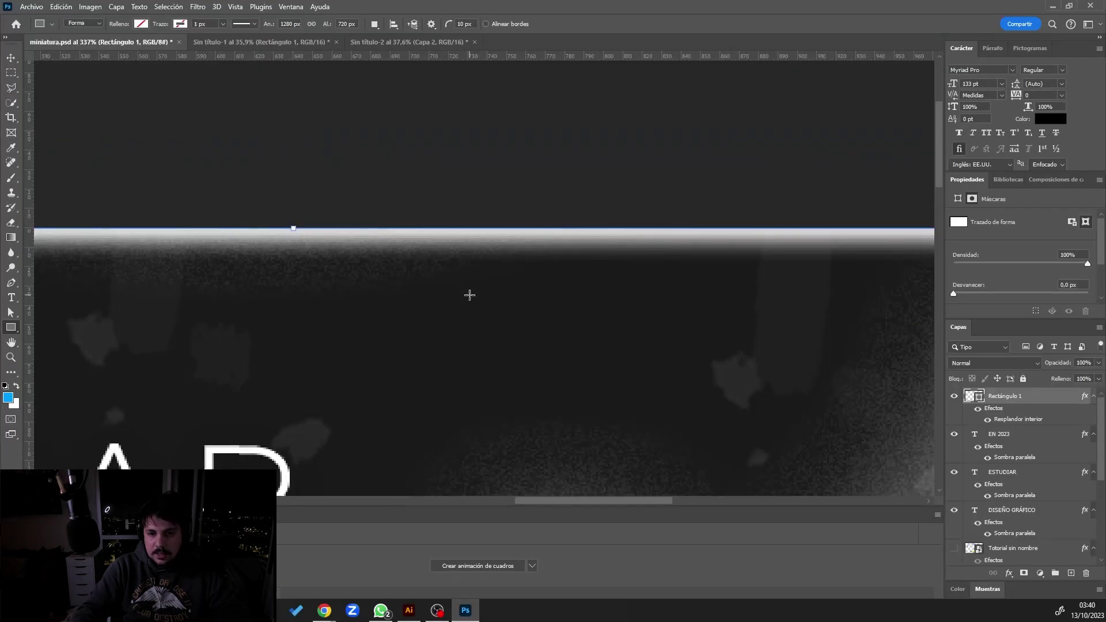
pyautogui.hotkey('ctrl', '0')
# - Paste the glowing frame into Op 2 and stretch it to about 1918×1079 px
pyautogui.hotkey('ctrl', 'c')
pyautogui.hotkey('ctrl', 'shift', 'Tab')
pyautogui.hotkey('ctrl', 'v')
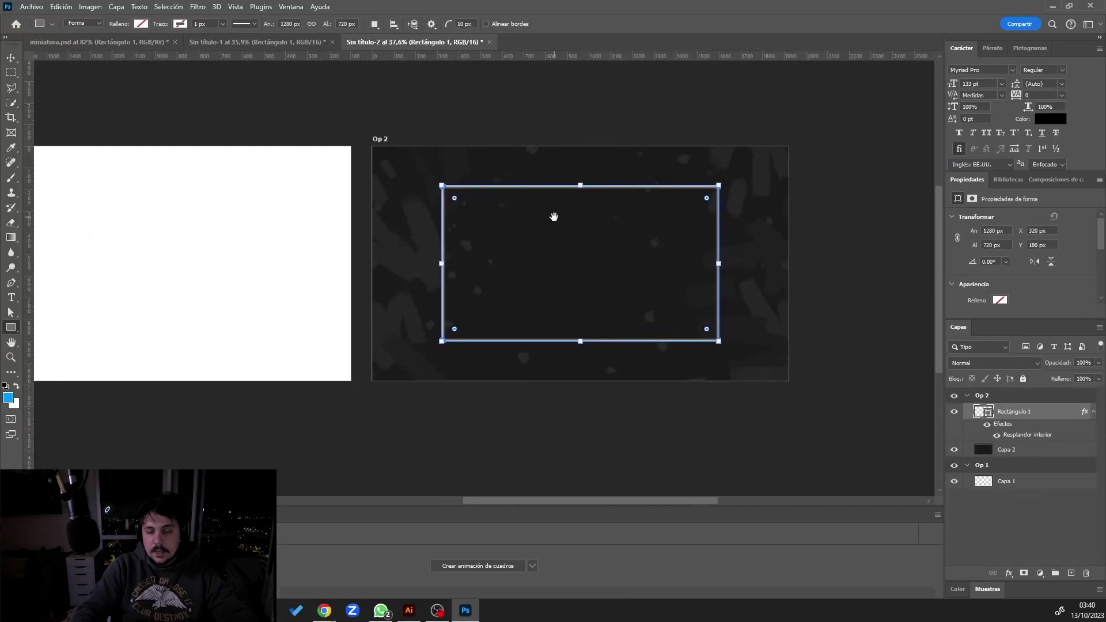
pyautogui.scroll(3, 694, 184)
pyautogui.moveTo(692, 180); pyautogui.dragTo(826, 104)
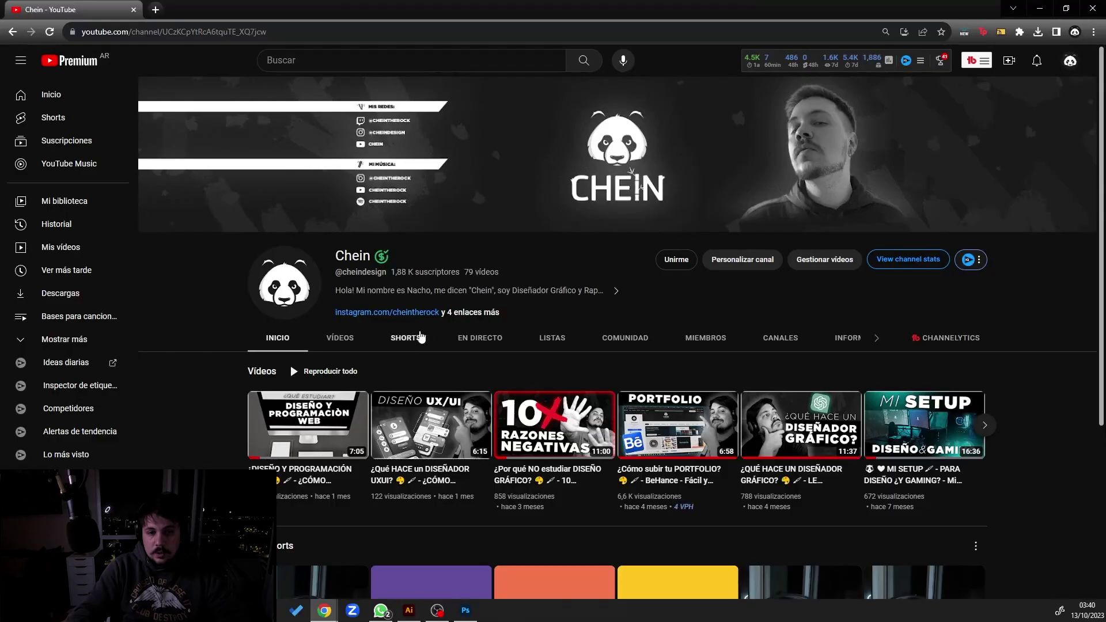
# - Browse the channel's VÍDEOS list for the Diseño Gráfico 2023 thumbnail, then shift Op 2's photo right
pyautogui.click(356, 338)
pyautogui.scroll(-5, 576, 322)
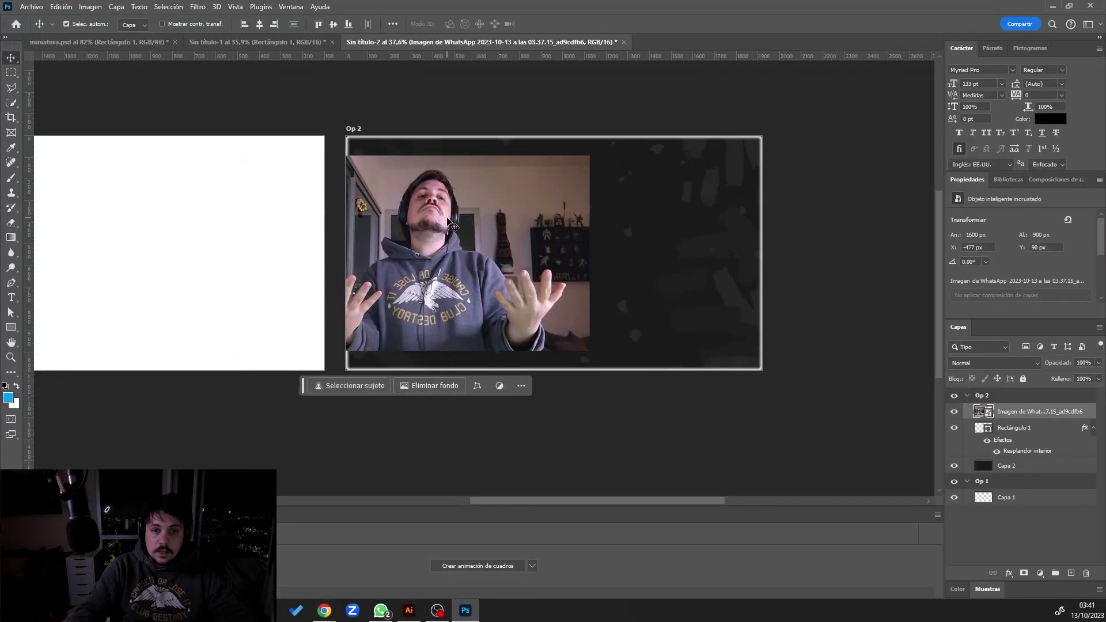
pyautogui.moveTo(453, 225); pyautogui.dragTo(591, 226)
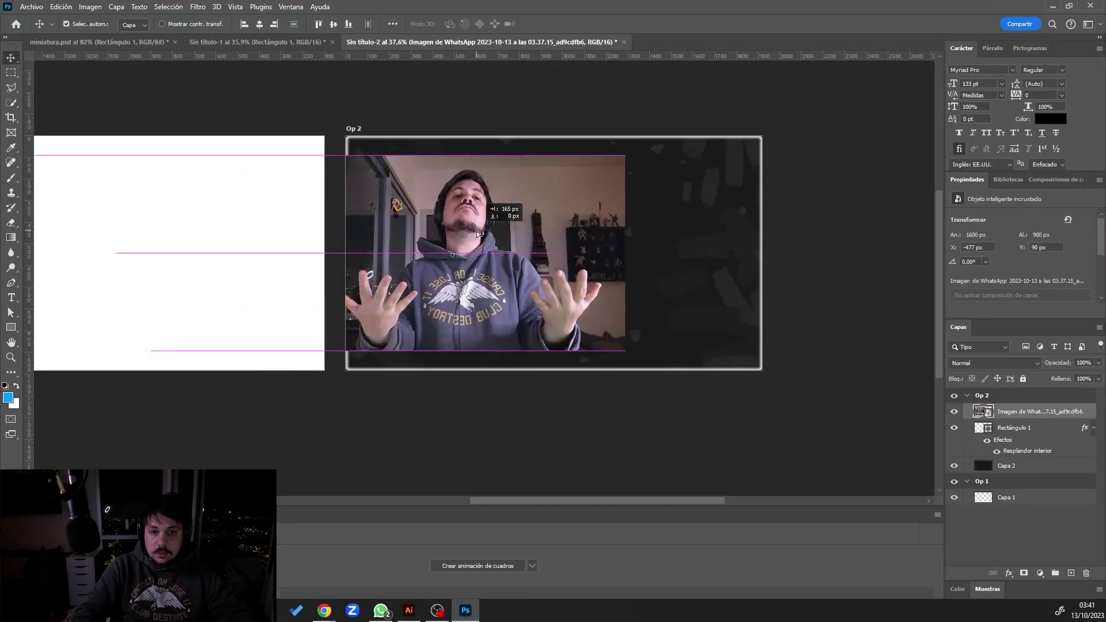
# - Duplicate the photo into artboard Op 1 and enlarge it to fill that artboard
pyautogui.scroll(3, 611, 282)
pyautogui.scroll(-3, 536, 236)
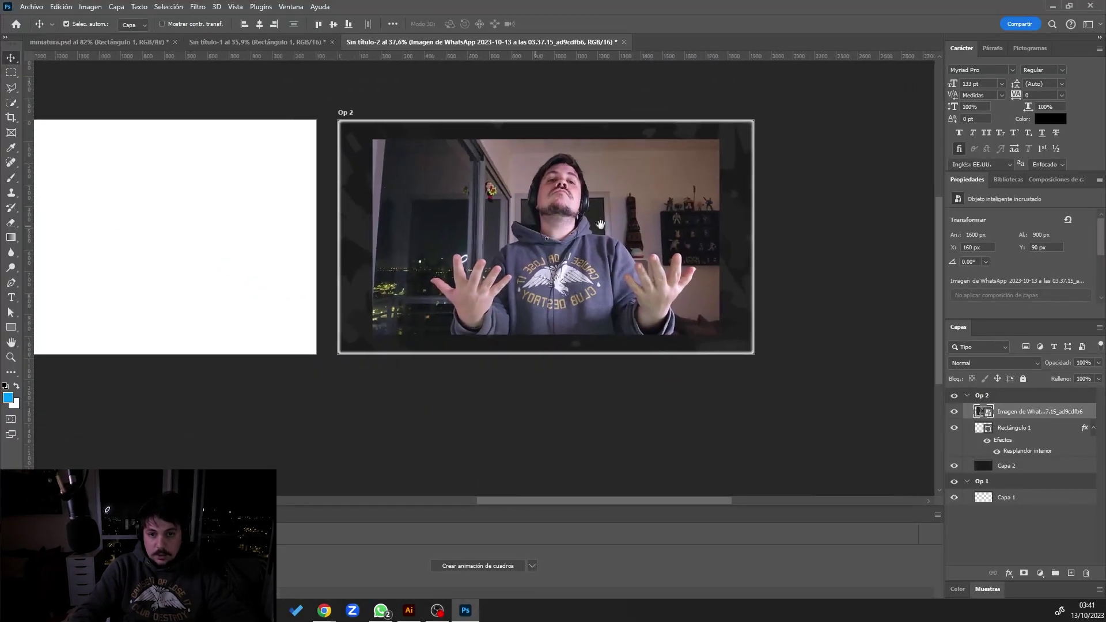
pyautogui.hotkey('ctrl', 'j')
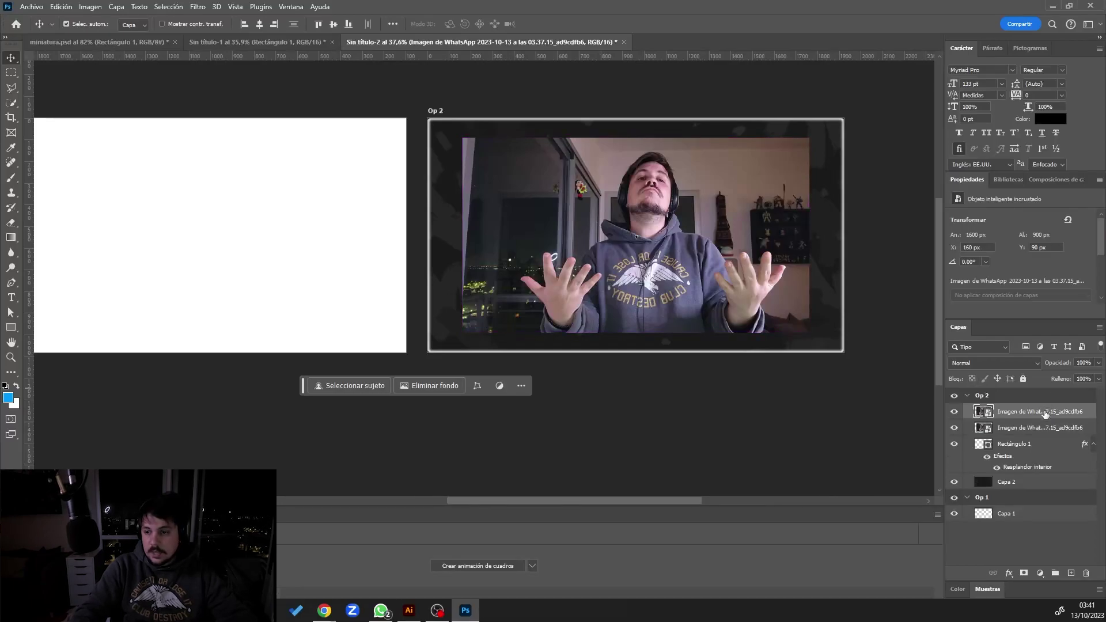
pyautogui.moveTo(1037, 411); pyautogui.dragTo(1032, 505)
pyautogui.scroll(-1, 249, 275)
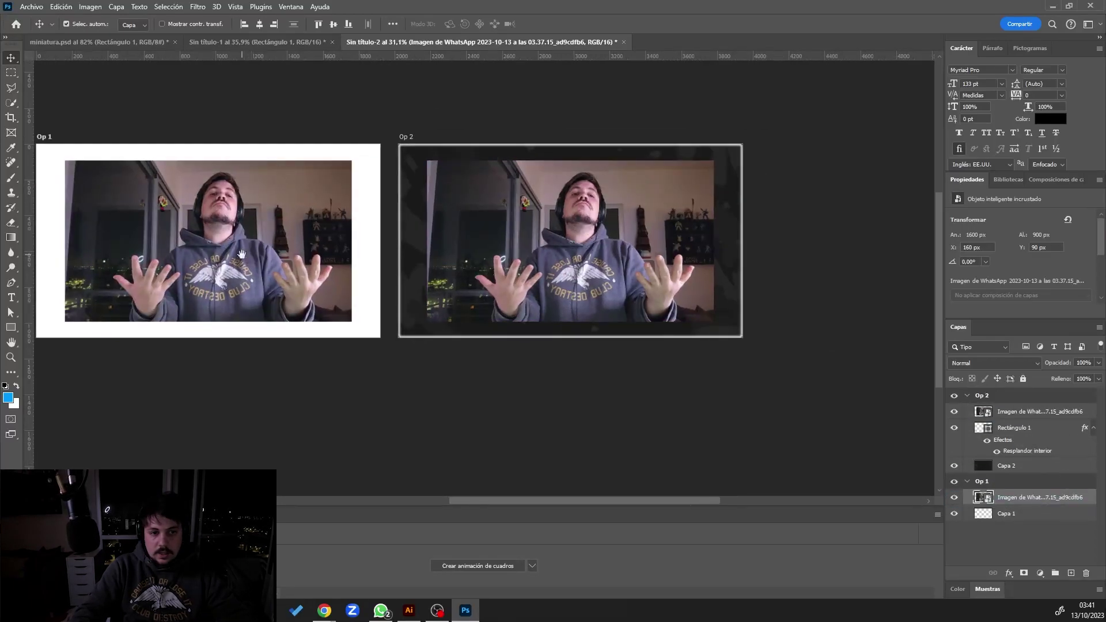
pyautogui.hscroll(-3, 346, 260)
pyautogui.hotkey('ctrl', 't')
pyautogui.moveTo(489, 239); pyautogui.dragTo(521, 236)
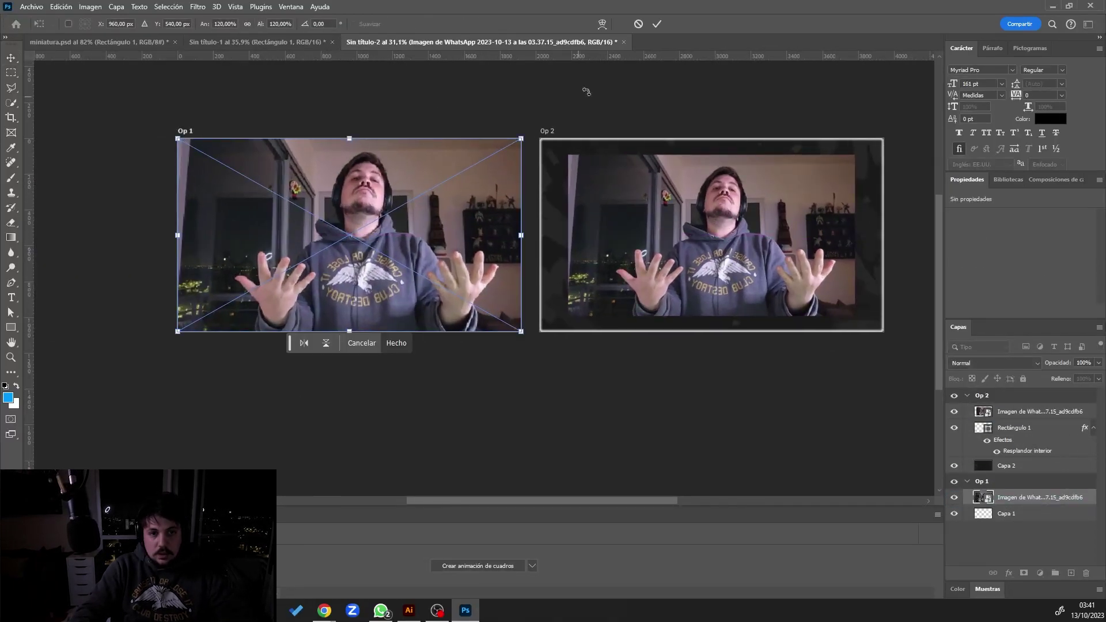
pyautogui.click(659, 23)
# - Enlarge the Op 2 photo to 120% so it fills the glowing frame
pyautogui.scroll(2, 379, 222)
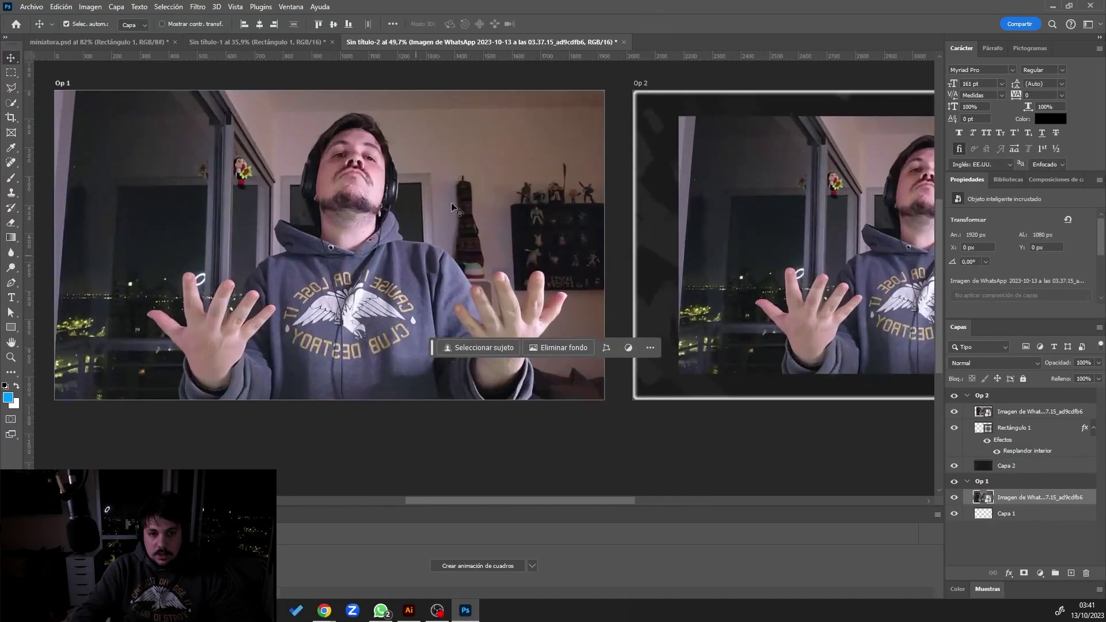
pyautogui.scroll(4, 454, 223)
pyautogui.scroll(2, 525, 229)
pyautogui.scroll(-1, 542, 161)
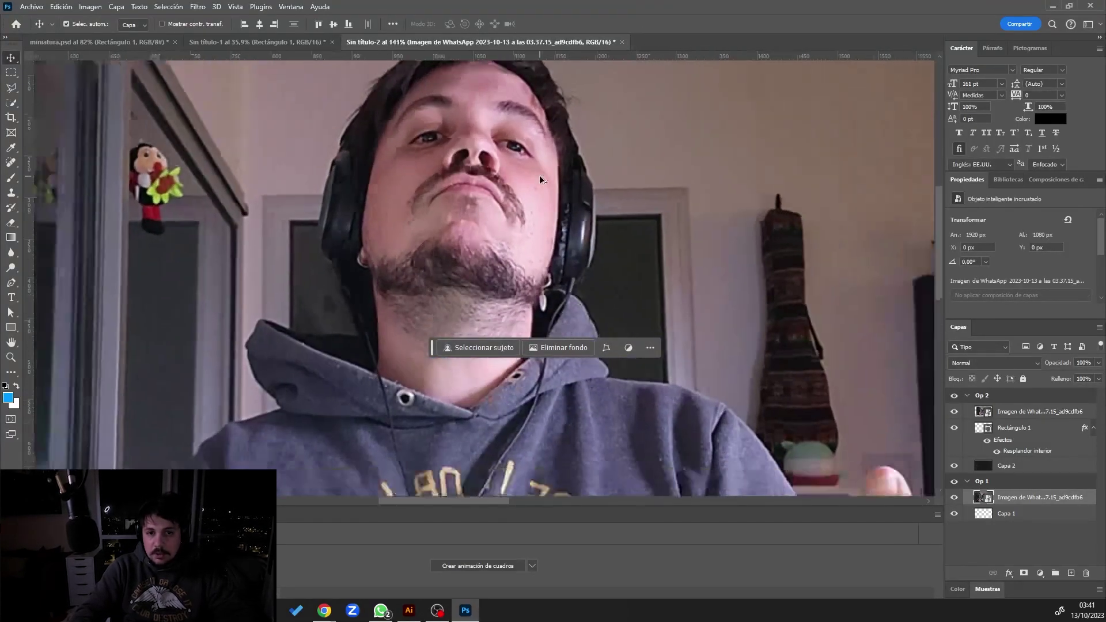
pyautogui.scroll(-2, 576, 179)
pyautogui.scroll(-2, 611, 198)
pyautogui.moveTo(615, 202); pyautogui.dragTo(570, 215)
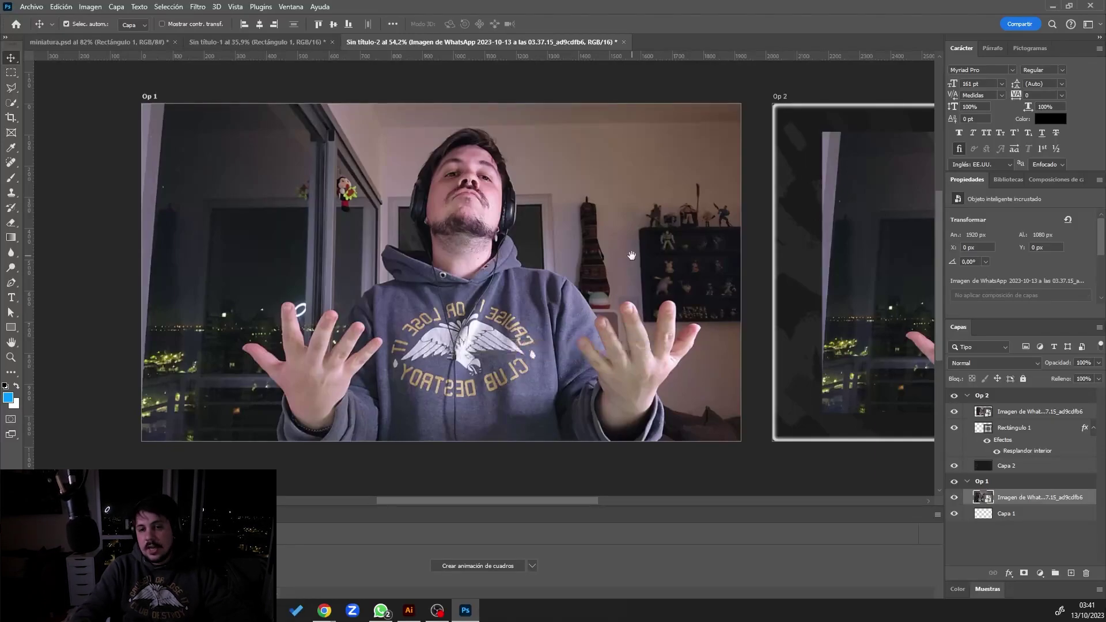
pyautogui.moveTo(636, 260); pyautogui.dragTo(552, 259)
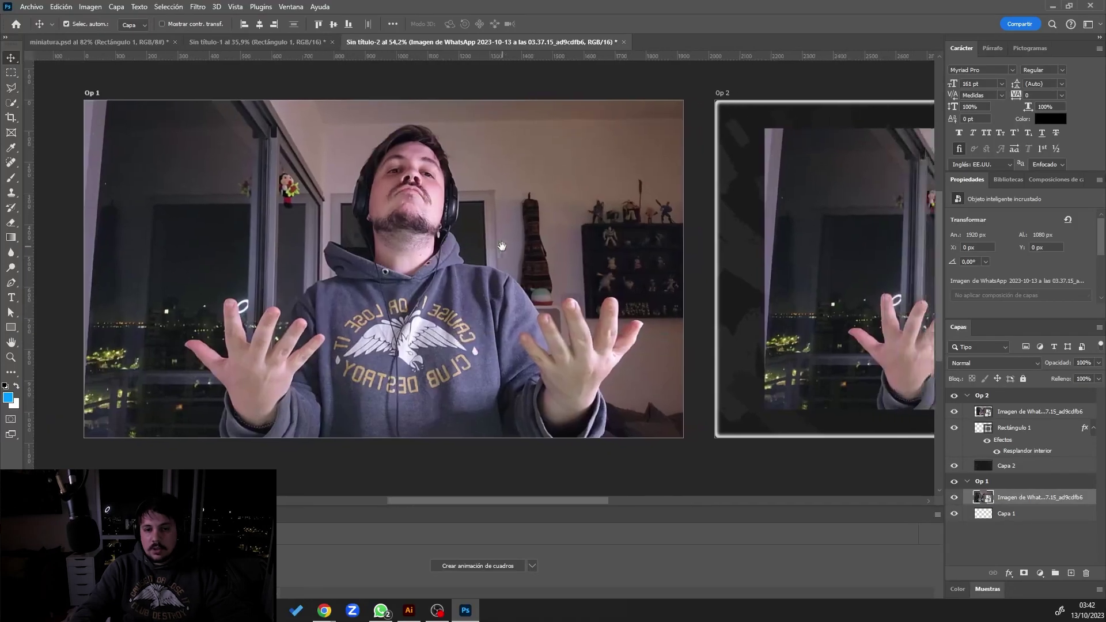
pyautogui.moveTo(566, 286); pyautogui.dragTo(539, 275)
pyautogui.click(529, 264)
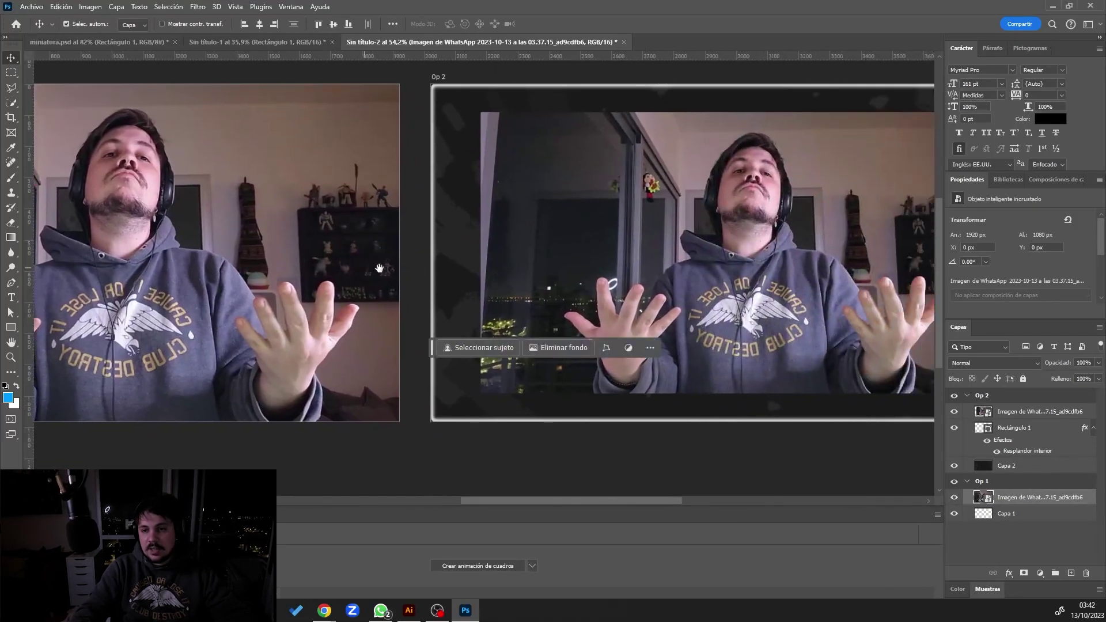
pyautogui.hotkey('ctrl', 't')
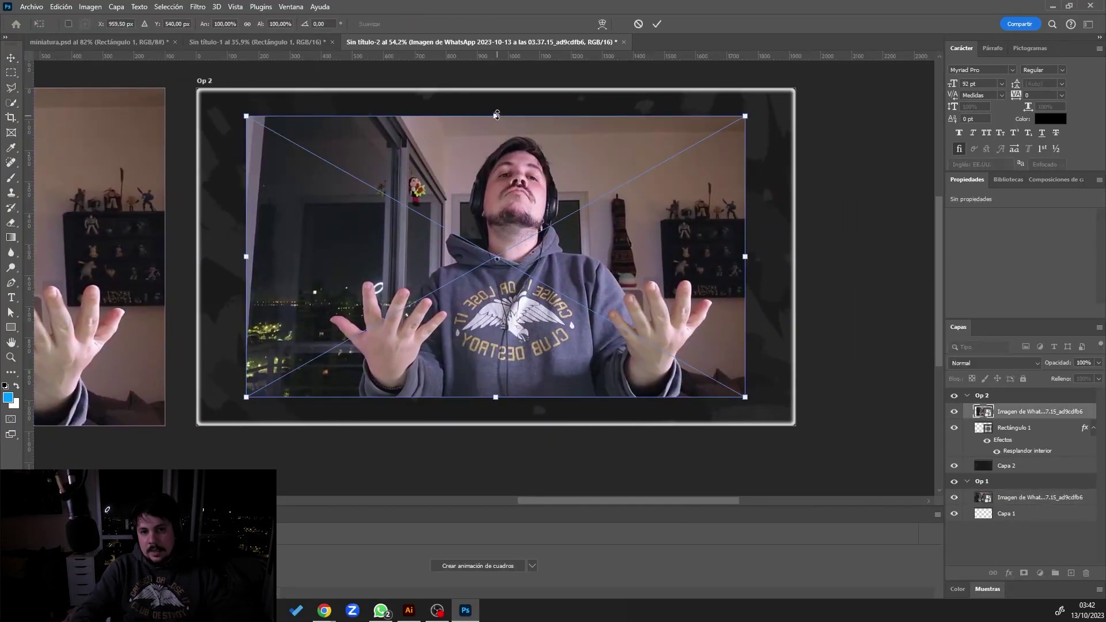
pyautogui.moveTo(510, 121); pyautogui.dragTo(510, 94)
pyautogui.press('Return')
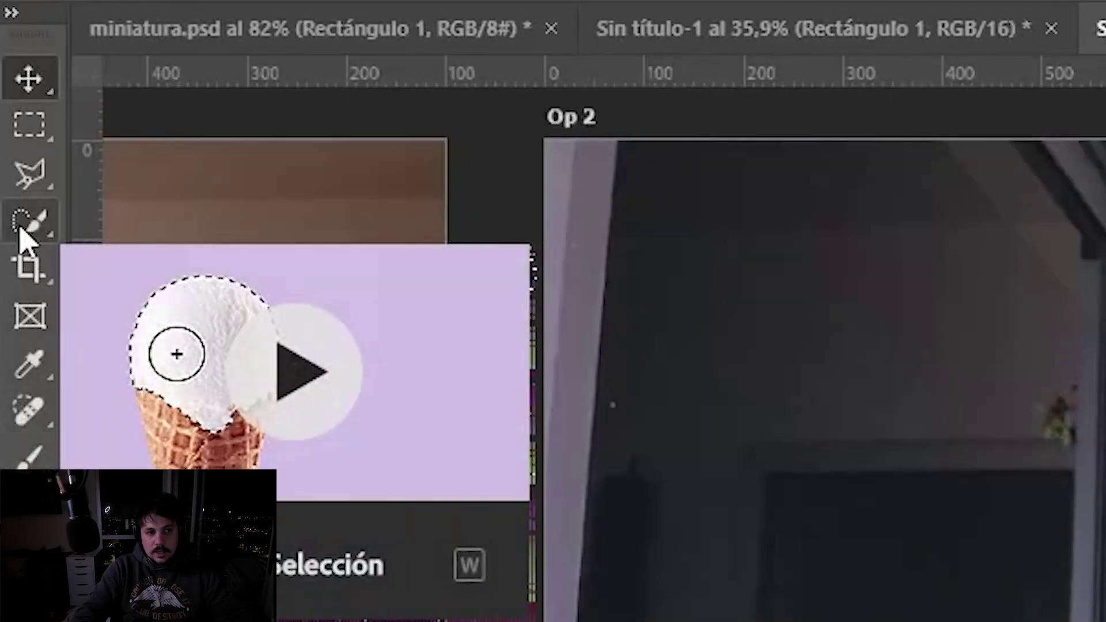
pyautogui.click(20, 231)
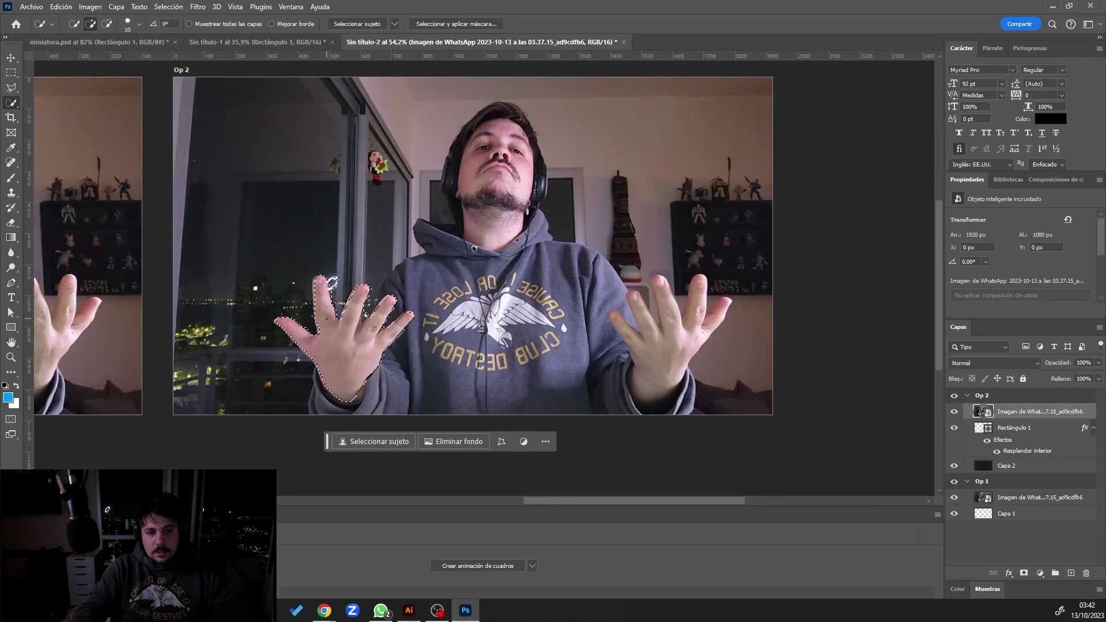
# - Quick-select the person's hoodie, hands and neck, and turn the selection into a layer mask
pyautogui.moveTo(327, 319); pyautogui.dragTo(486, 196)
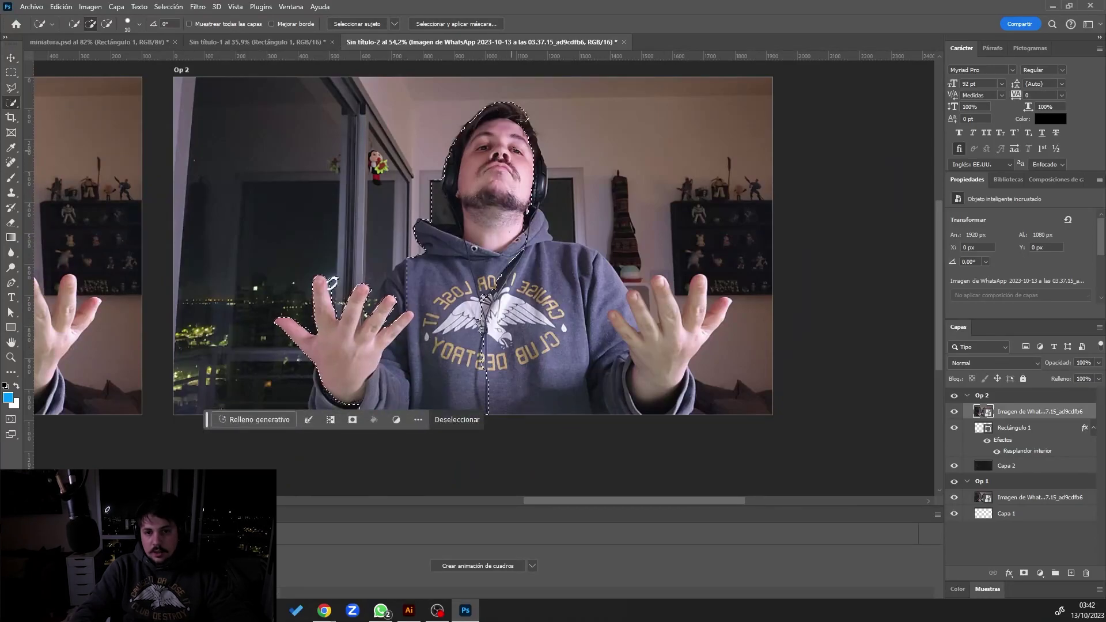
pyautogui.moveTo(527, 242); pyautogui.dragTo(699, 304)
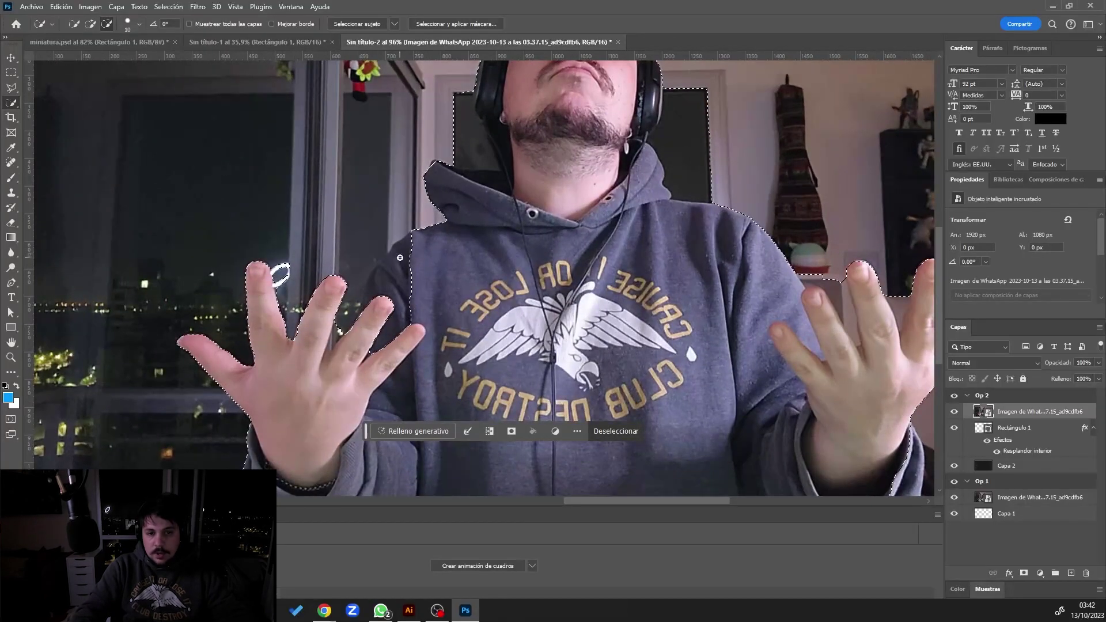
pyautogui.click(395, 301)
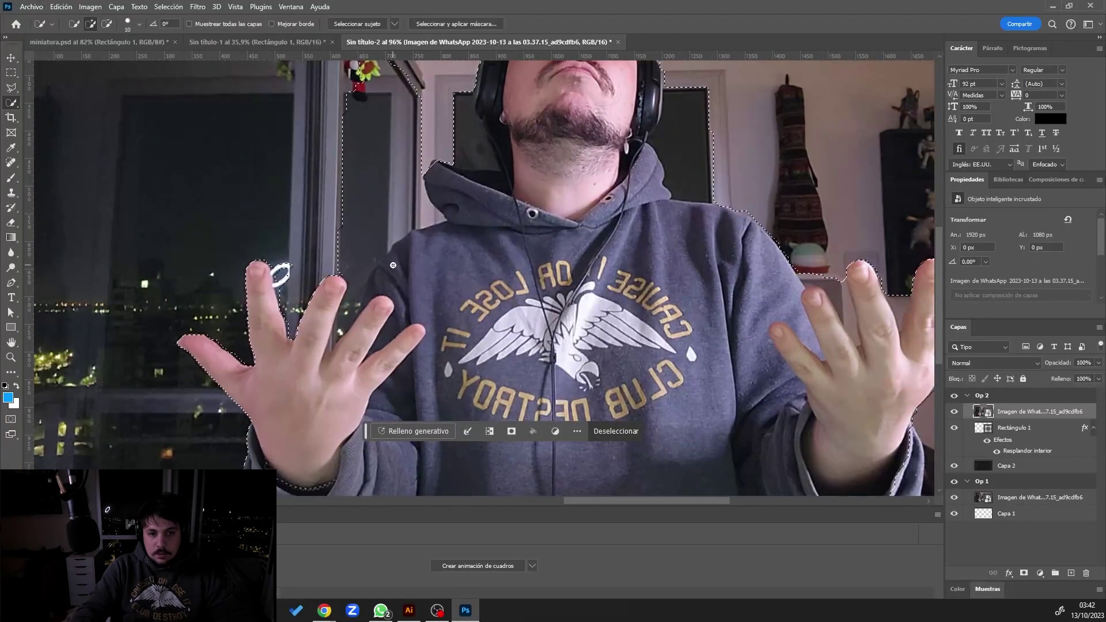
pyautogui.scroll(-4, 393, 265)
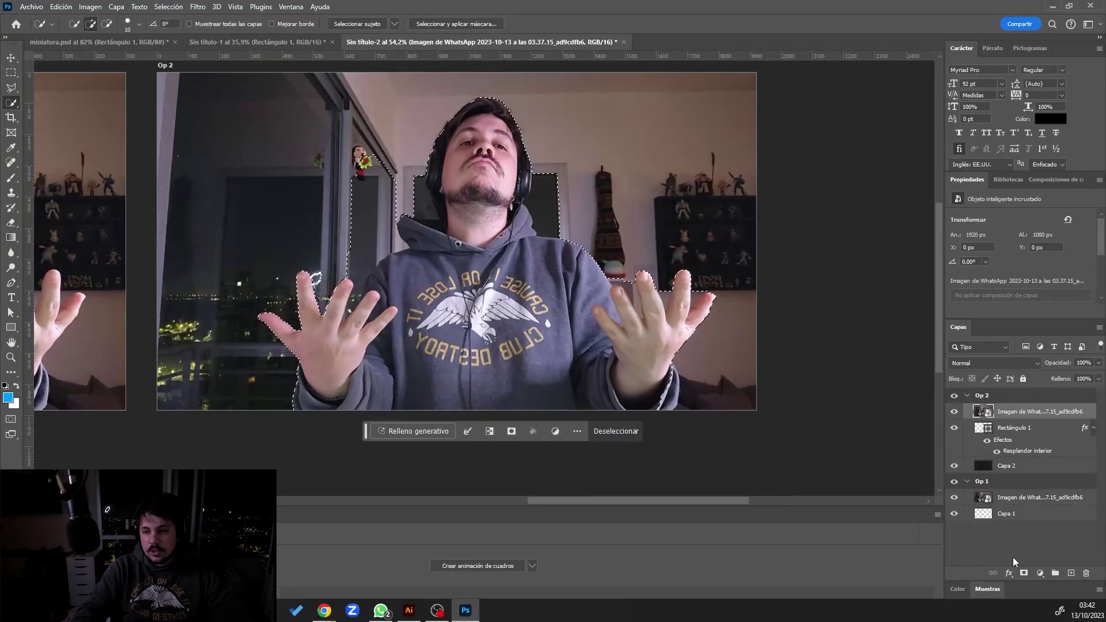
pyautogui.click(1024, 574)
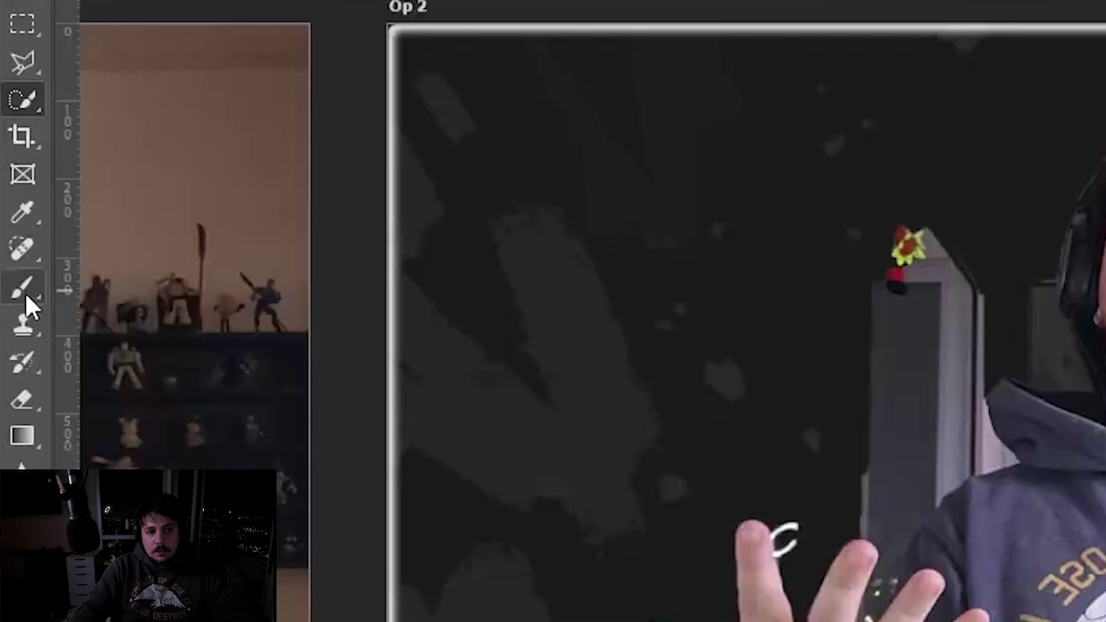
pyautogui.click(11, 177)
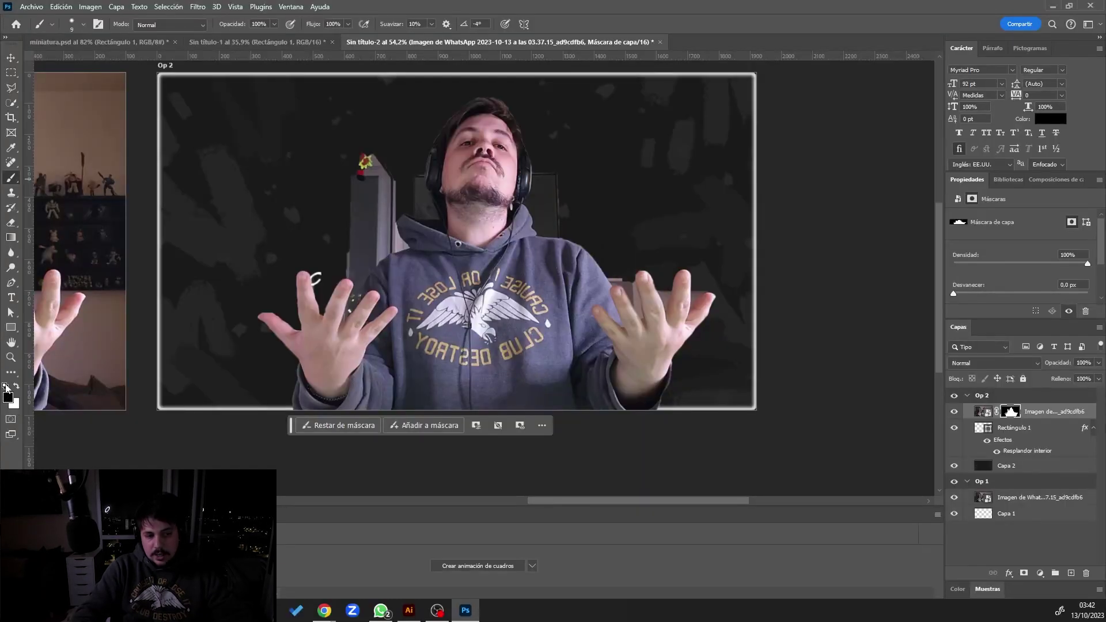
pyautogui.click(6, 387)
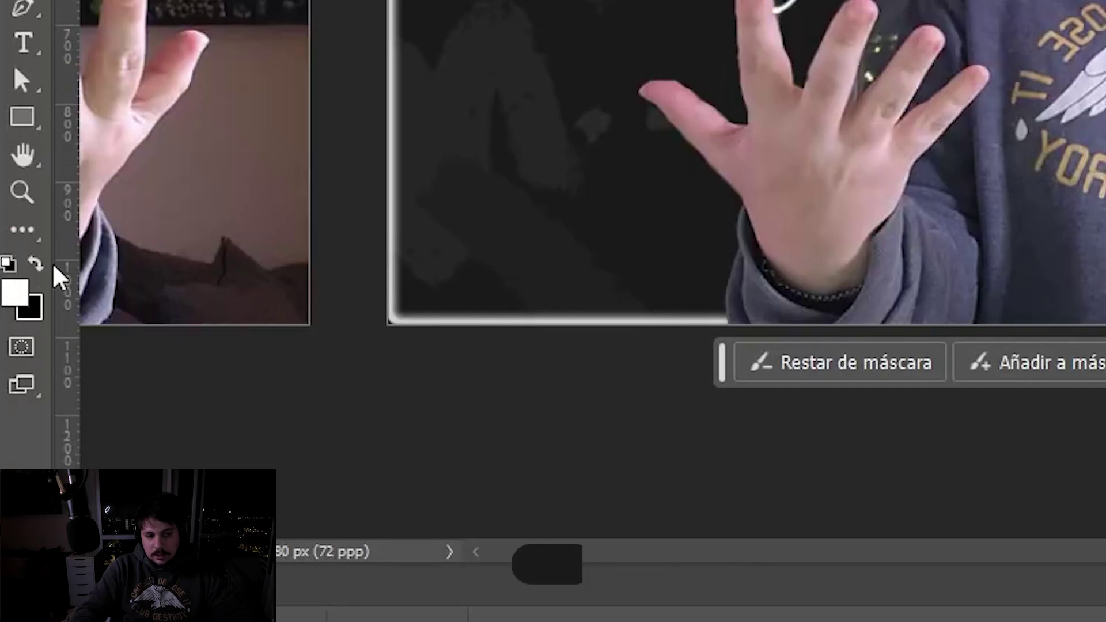
# - Paint black with a 65 px brush on the mask beside the hoodie edge
pyautogui.click(36, 264)
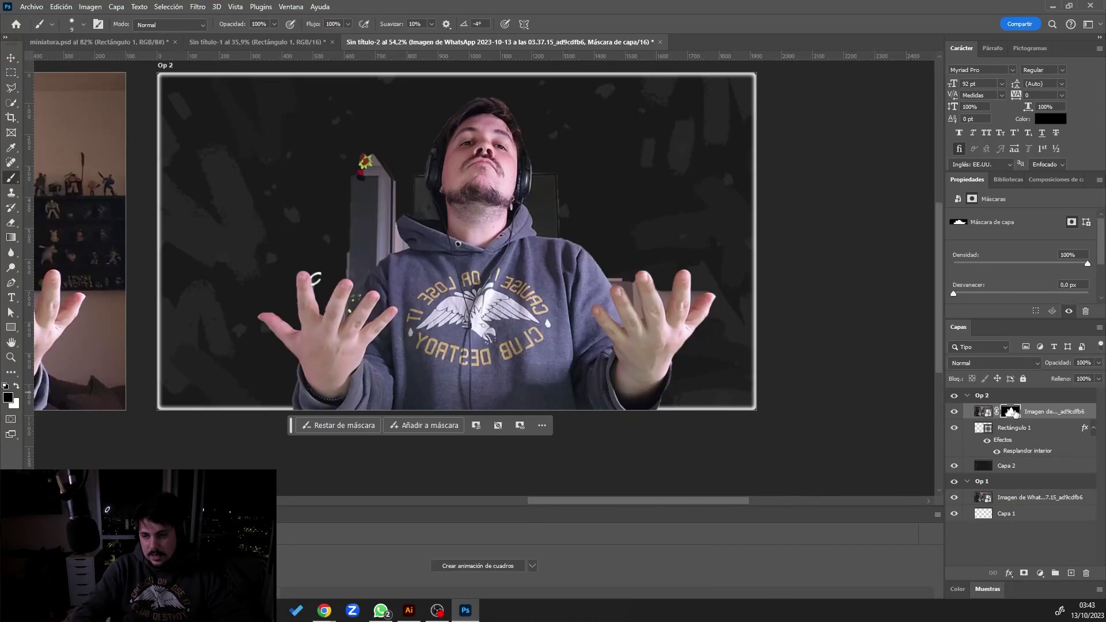
pyautogui.scroll(3, 535, 193)
pyautogui.scroll(3, 536, 193)
pyautogui.rightClick(532, 175)
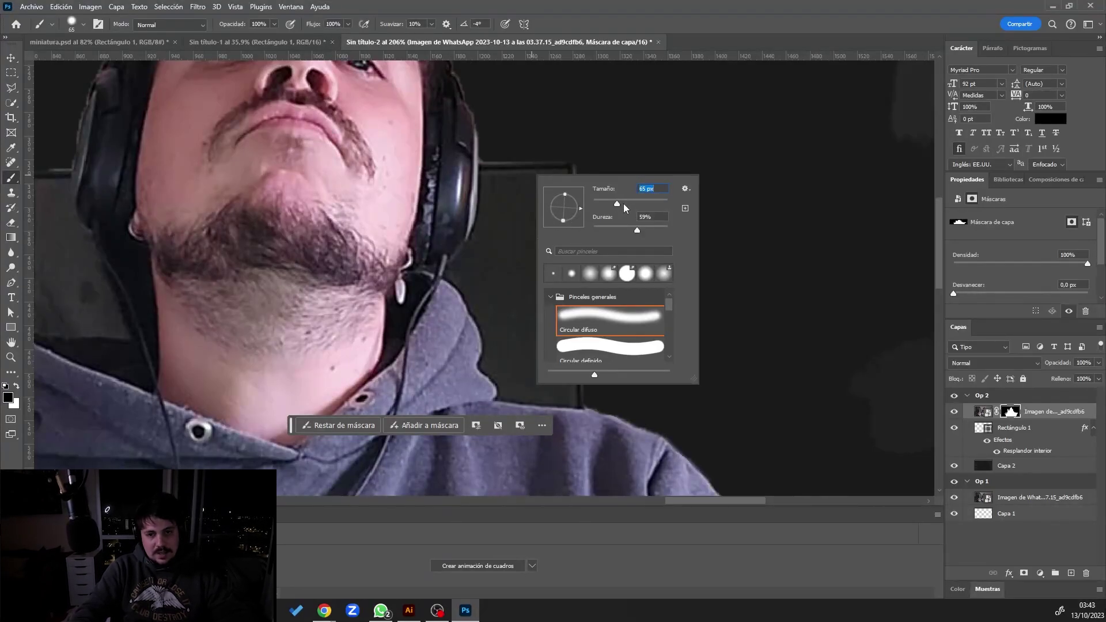
pyautogui.press('Return')
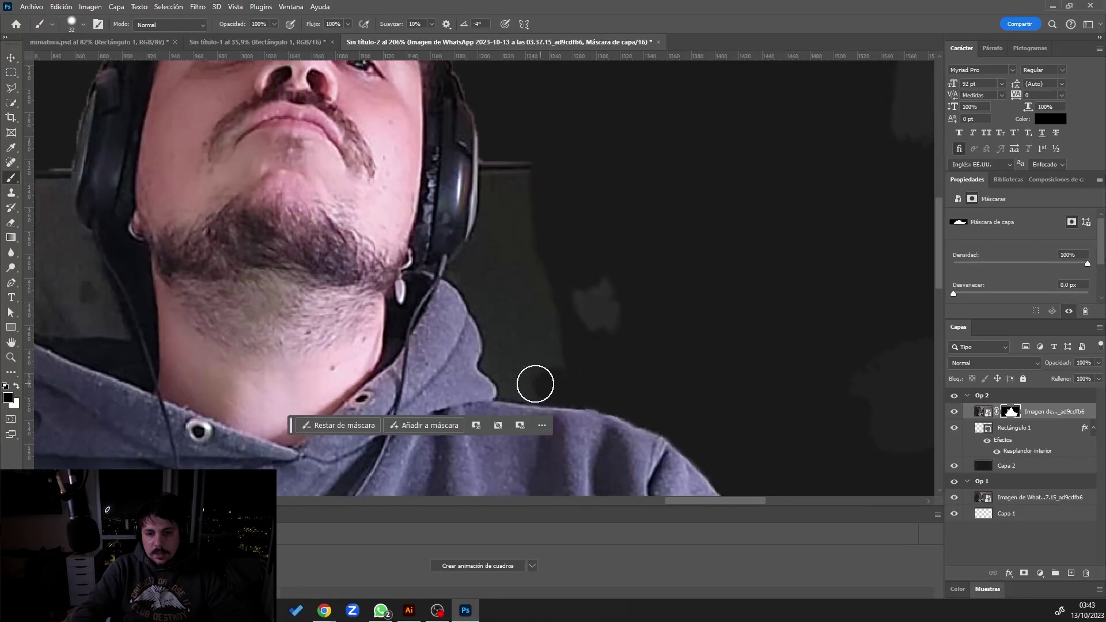
pyautogui.moveTo(538, 384); pyautogui.dragTo(570, 365)
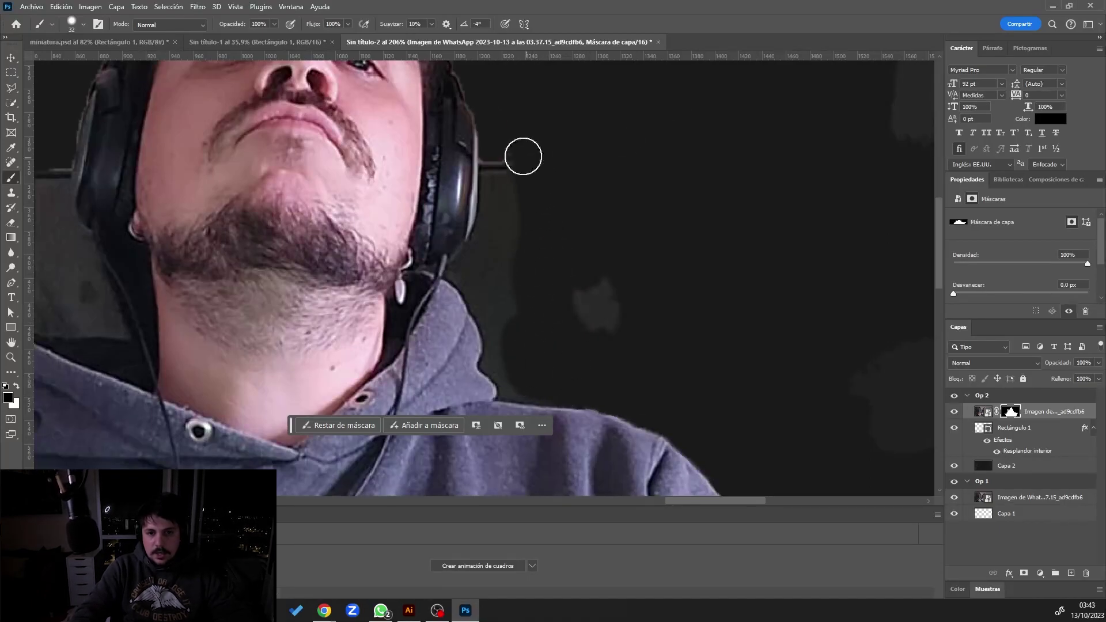
pyautogui.press('v')
pyautogui.scroll(5, 473, 203)
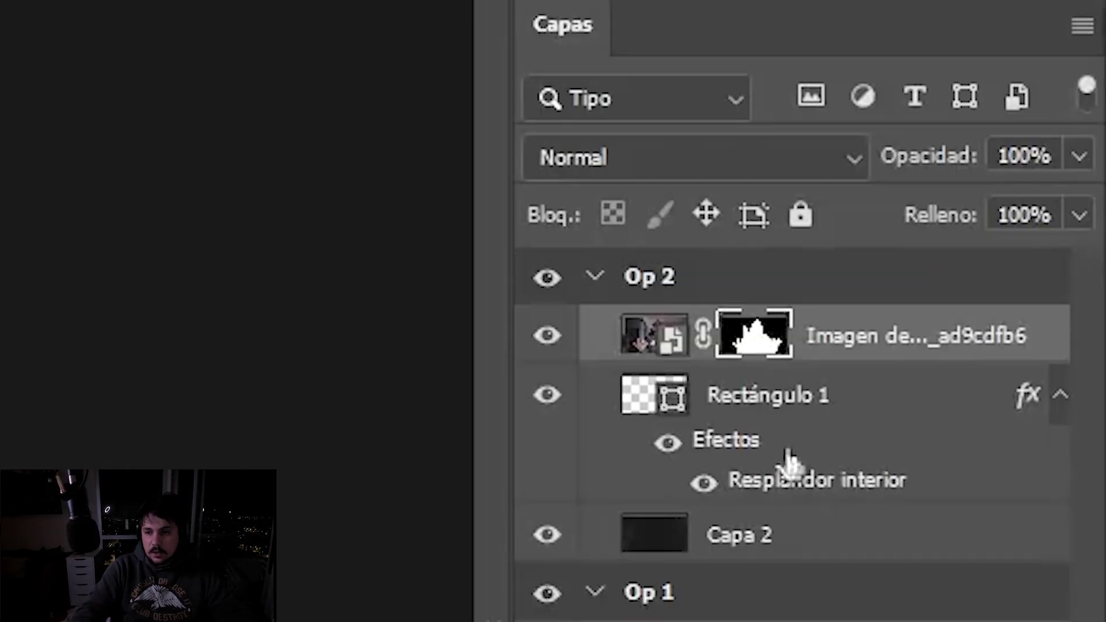
pyautogui.doubleClick(1012, 412)
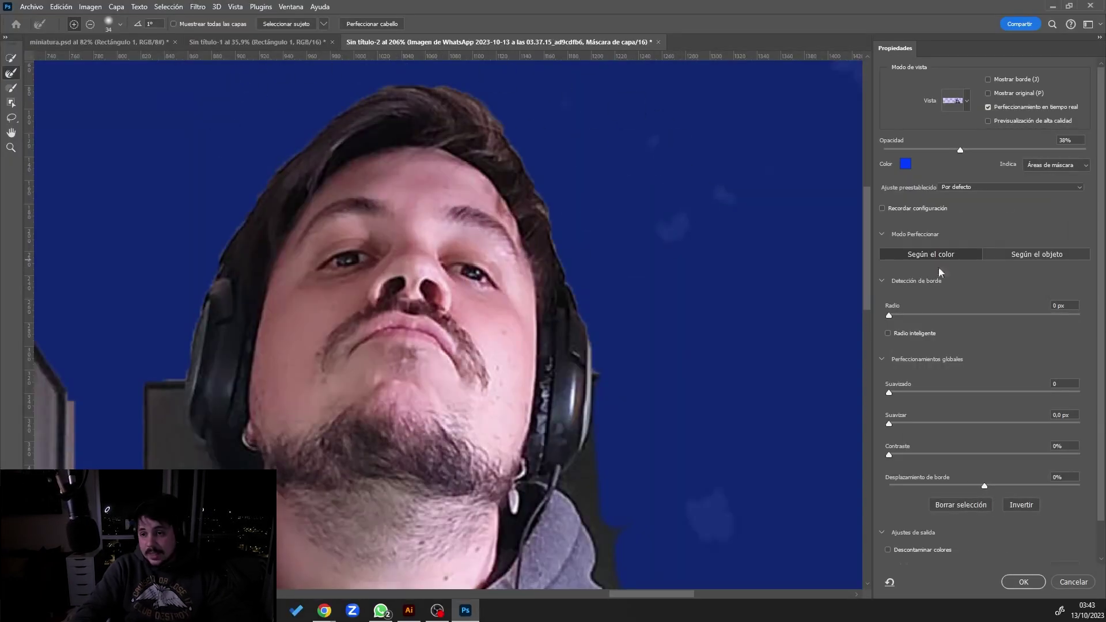
# - Refine the mask along the hairline, then reapply Select and Mask with Smooth at 8
pyautogui.scroll(-1, 934, 312)
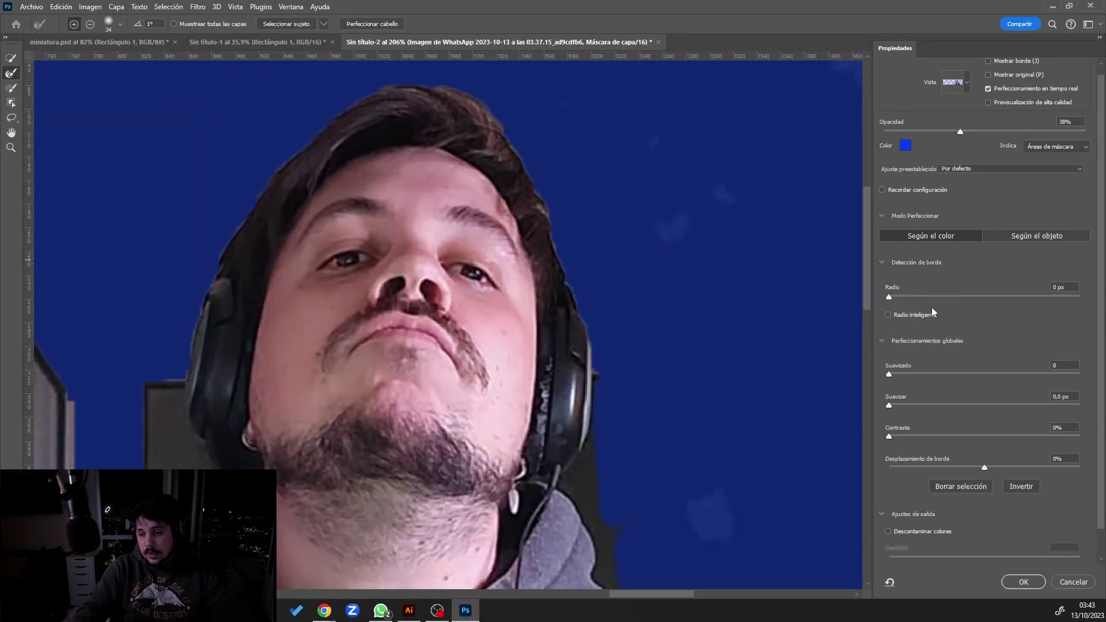
pyautogui.moveTo(542, 216); pyautogui.dragTo(549, 239)
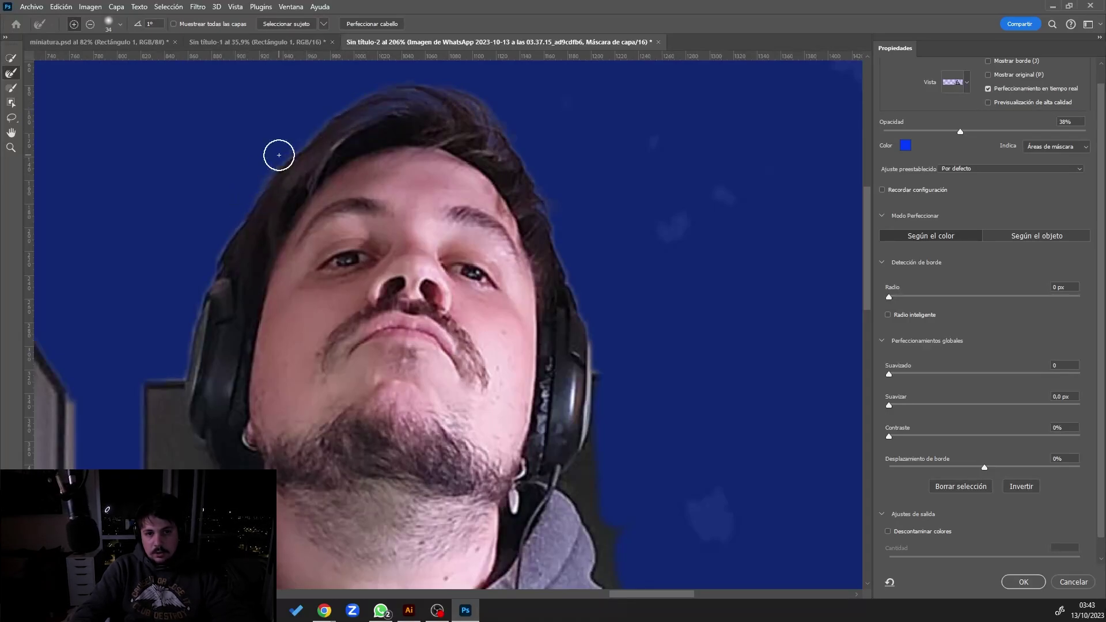
pyautogui.click(1023, 583)
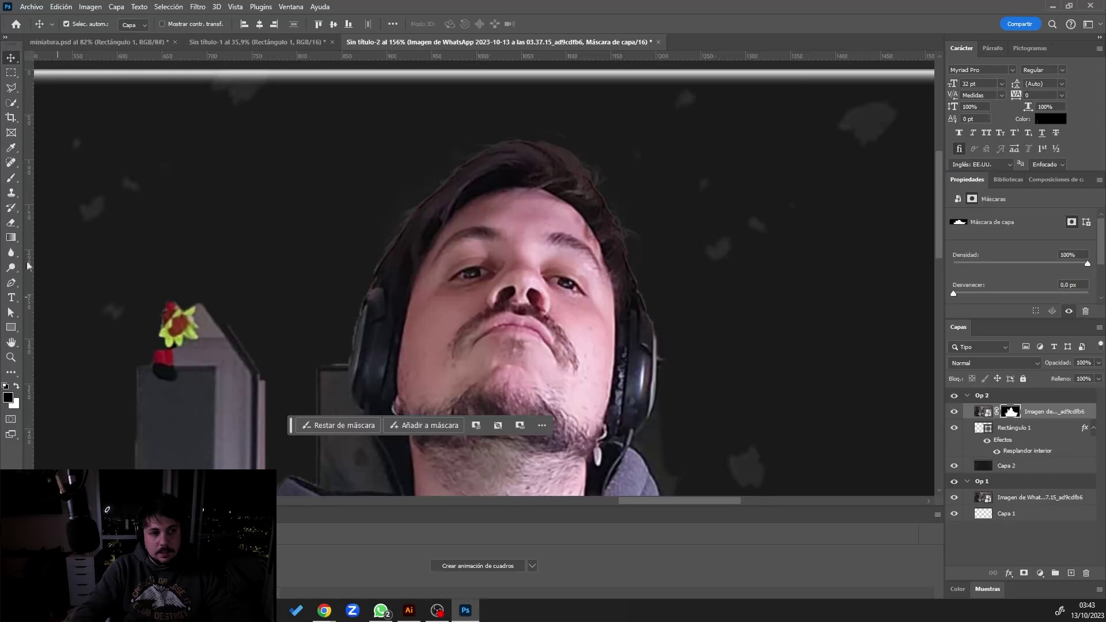
pyautogui.click(11, 178)
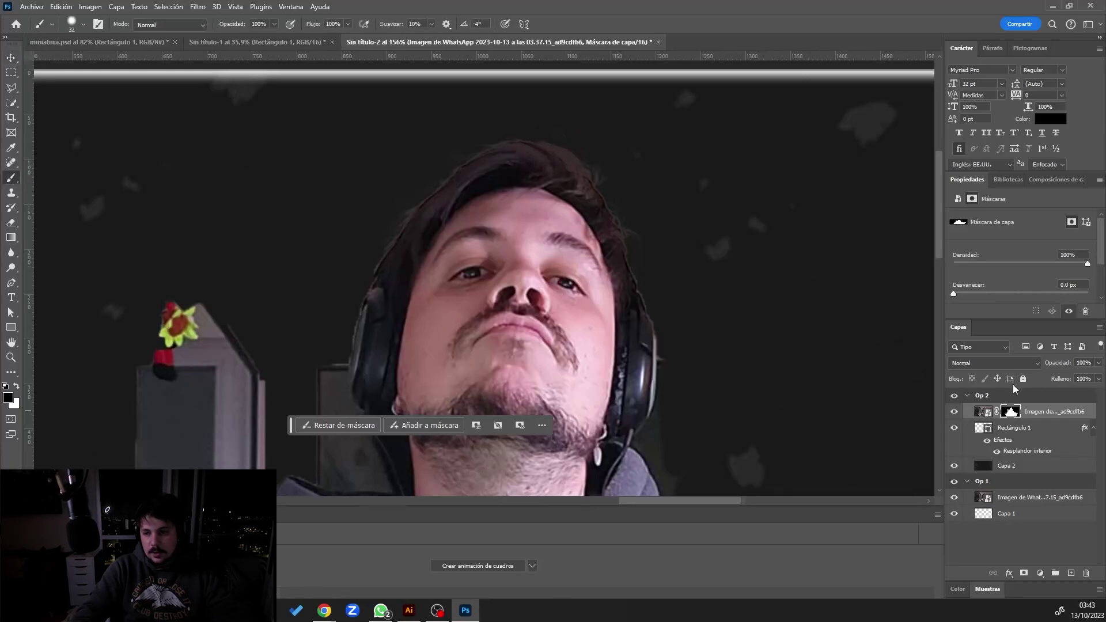
pyautogui.doubleClick(1012, 414)
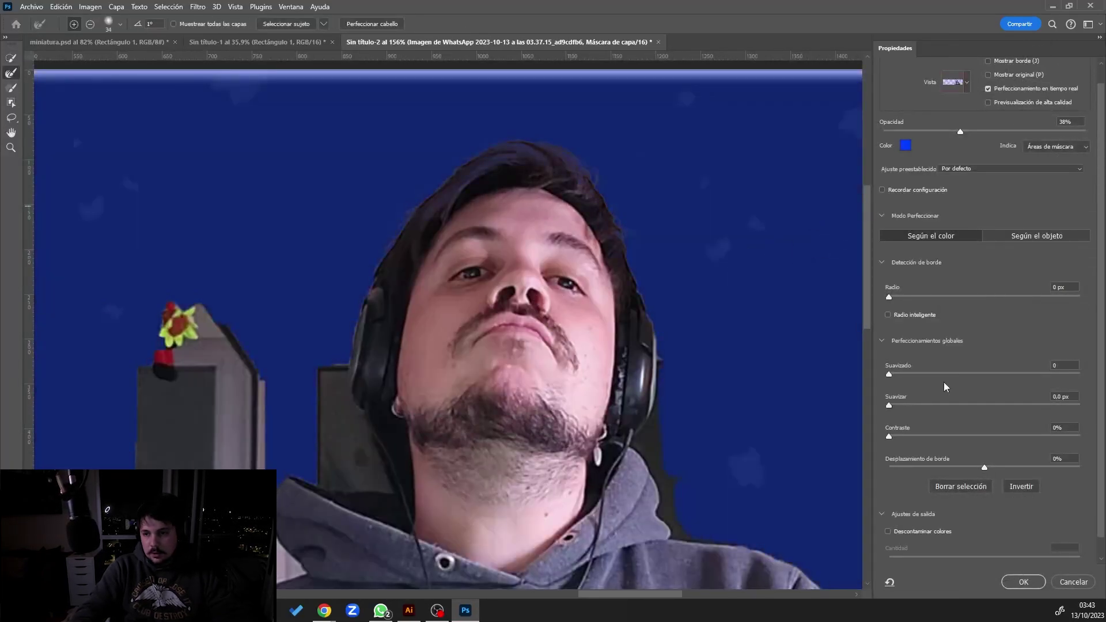
pyautogui.click(909, 379)
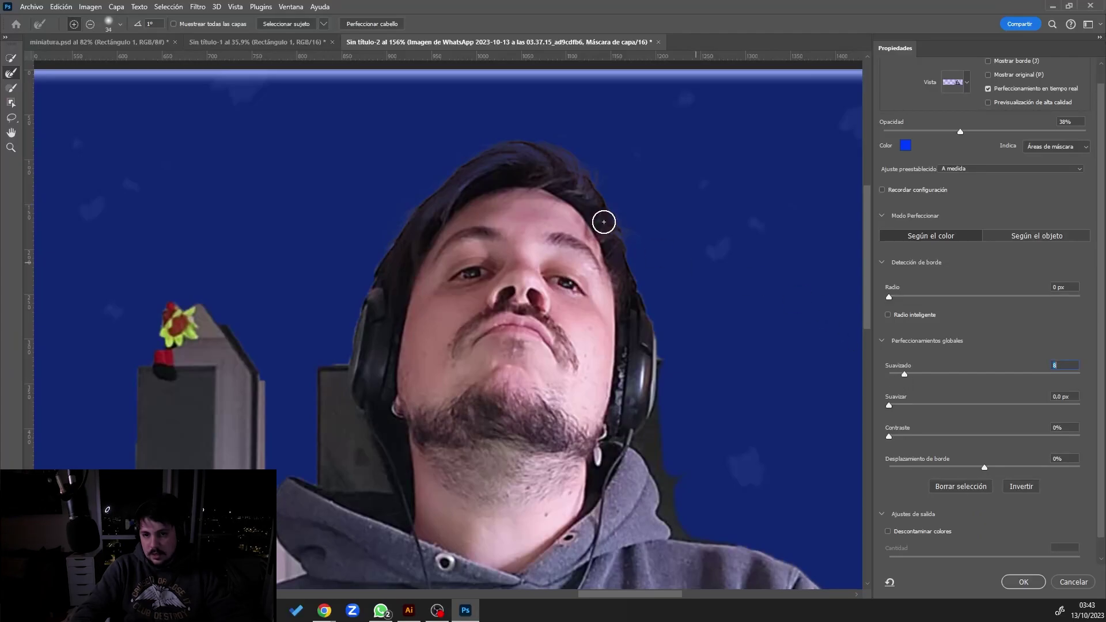
pyautogui.click(1021, 582)
# - Pan around the cutout and reduce the brush size for detail work
pyautogui.scroll(3, 640, 193)
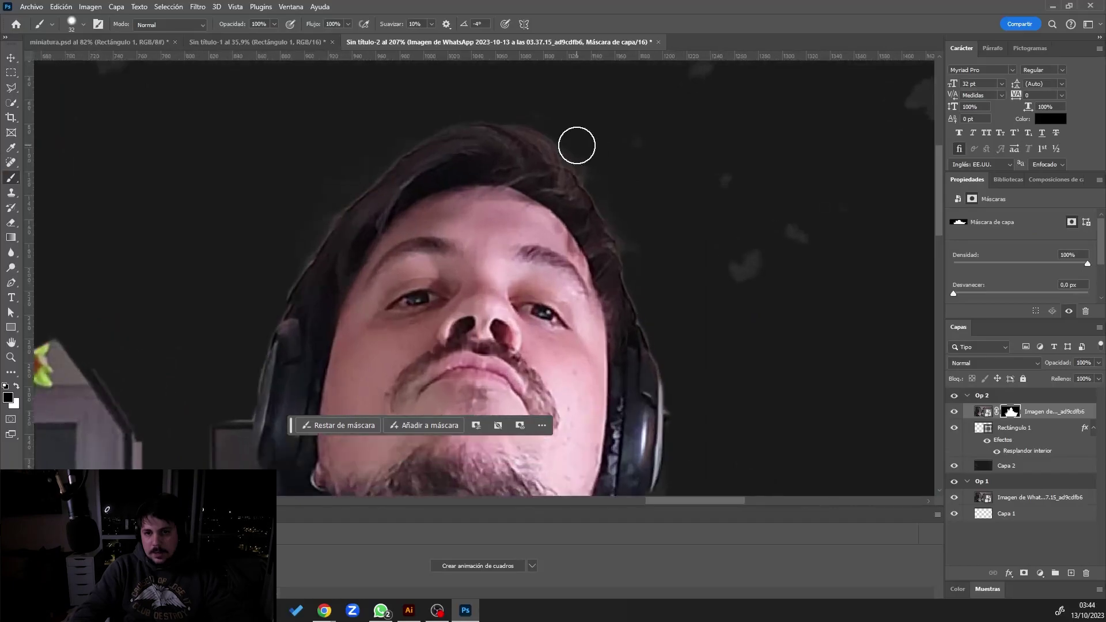
pyautogui.scroll(-5, 600, 246)
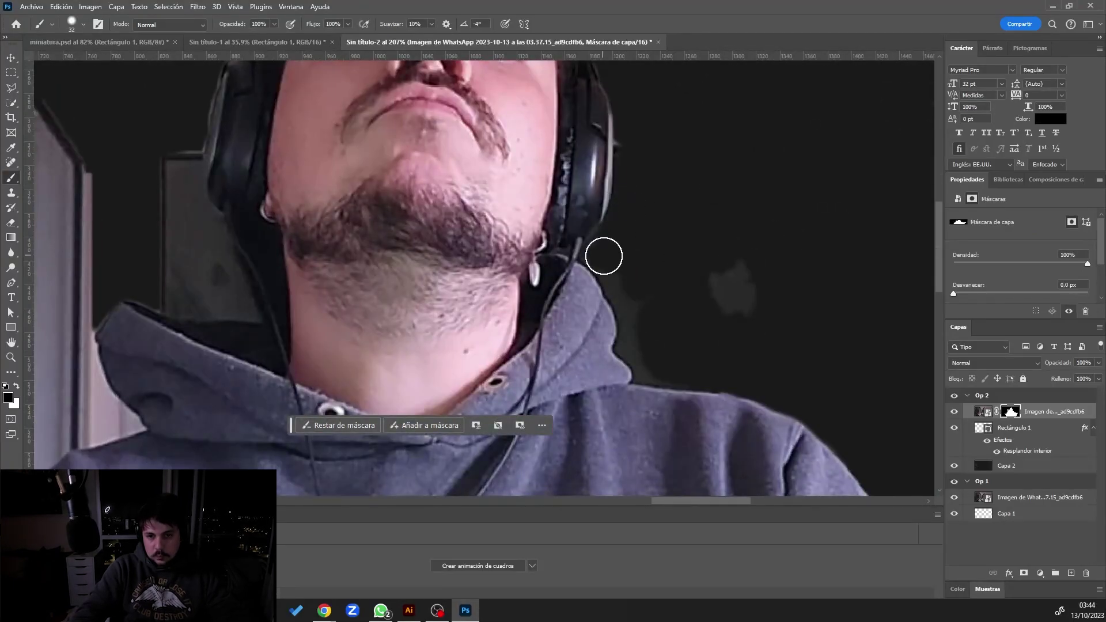
pyautogui.hscroll(10, 590, 218)
pyautogui.hscroll(-10, 469, 301)
pyautogui.rightClick(358, 143)
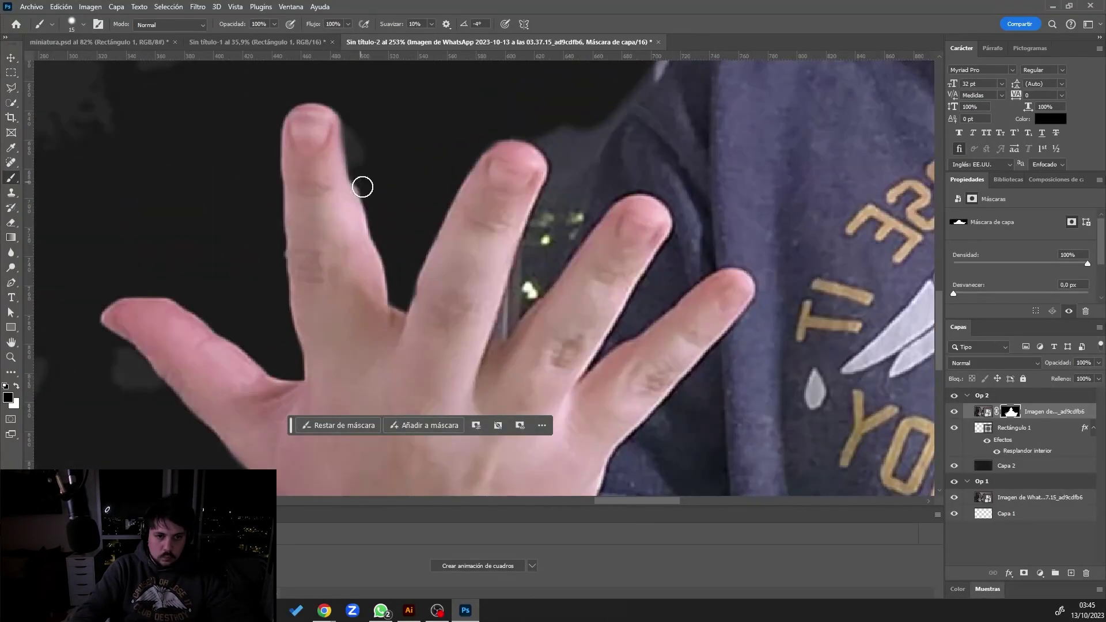
pyautogui.hscroll(-10, 615, 98)
pyautogui.scroll(5, 622, 136)
pyautogui.scroll(-8, 680, 366)
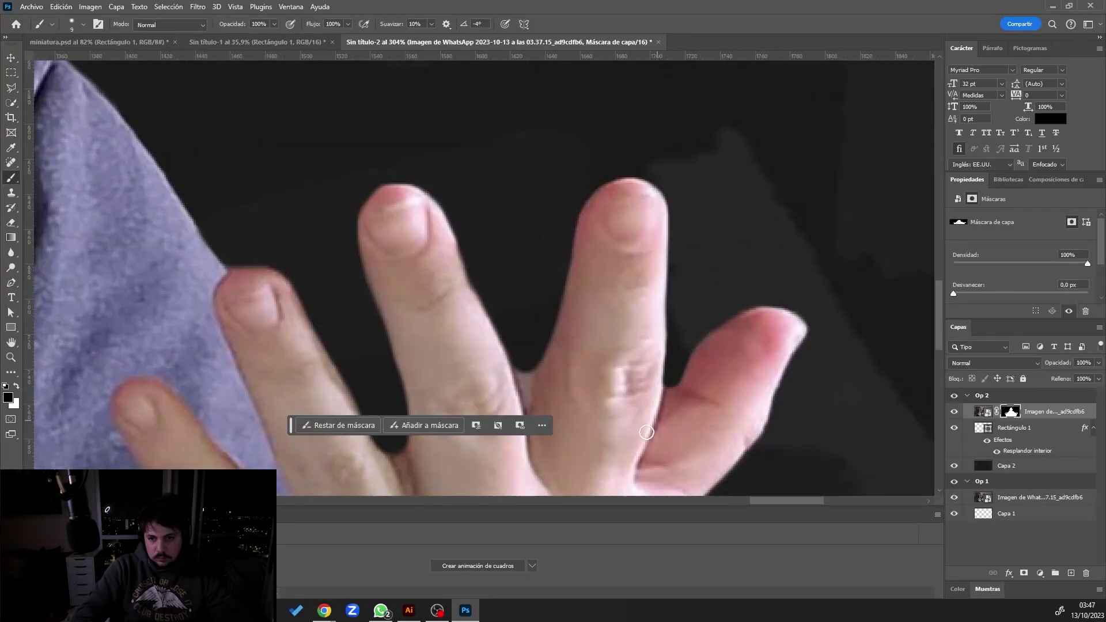
pyautogui.scroll(-10, 680, 366)
# - In miniatura.psd, select the Tono/saturación 1 and Niveles 1 adjustments with the photo layer
pyautogui.press('v')
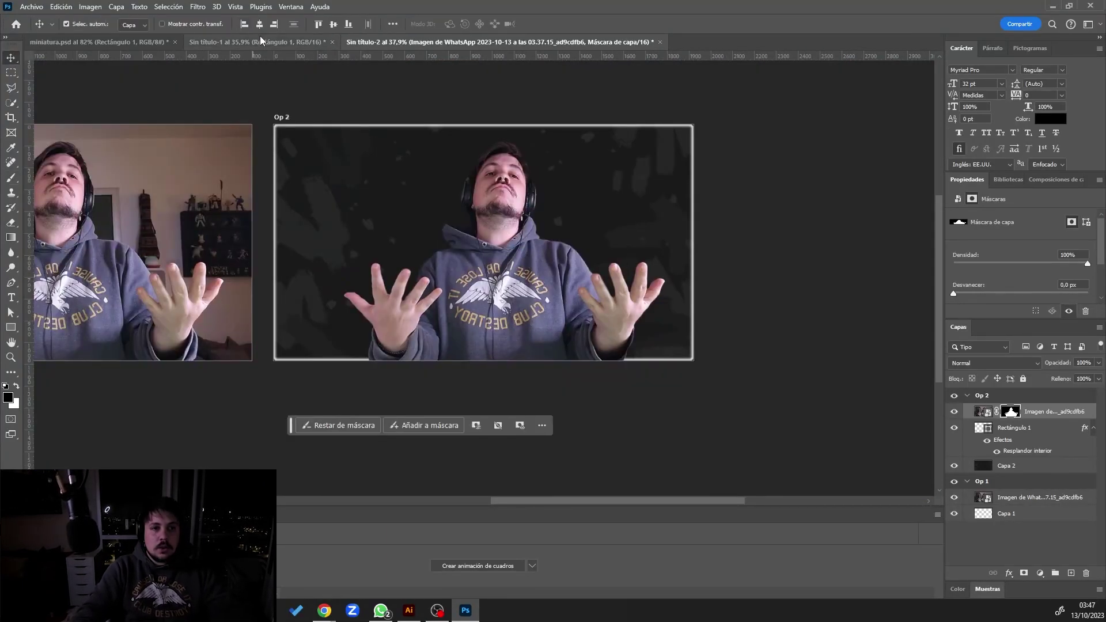
pyautogui.click(258, 42)
pyautogui.click(112, 38)
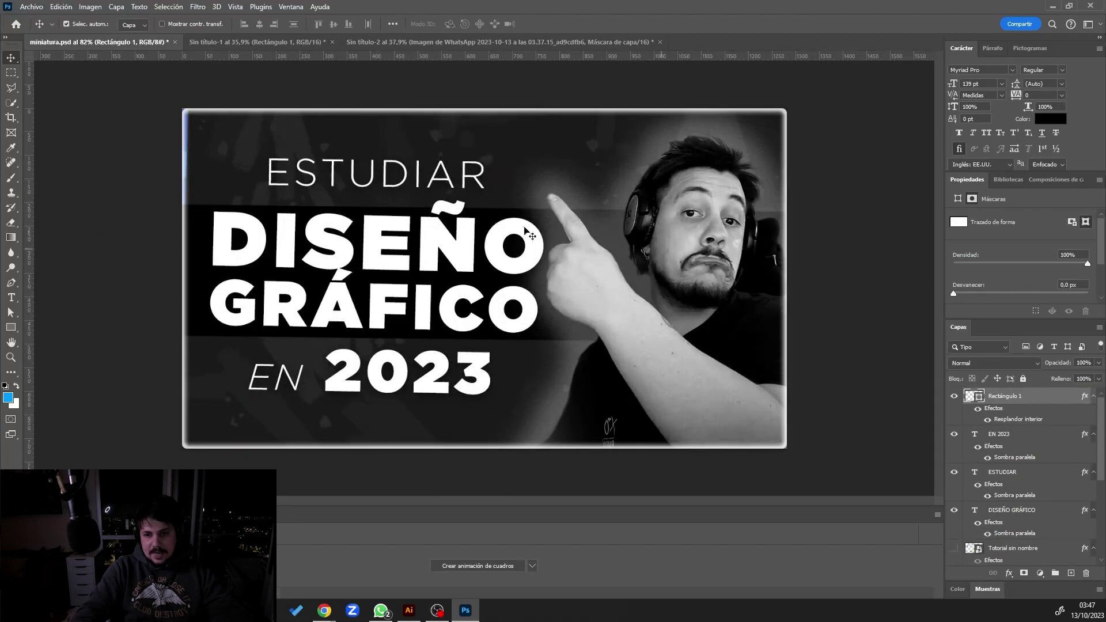
pyautogui.scroll(-5, 1010, 438)
pyautogui.click(1017, 492)
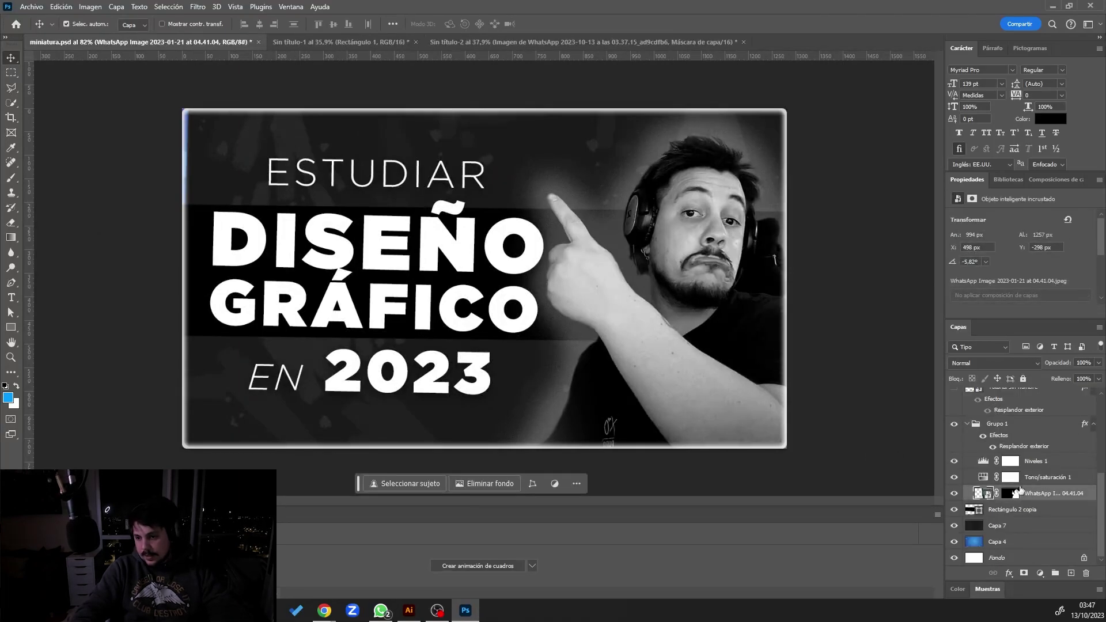
pyautogui.click(1048, 478)
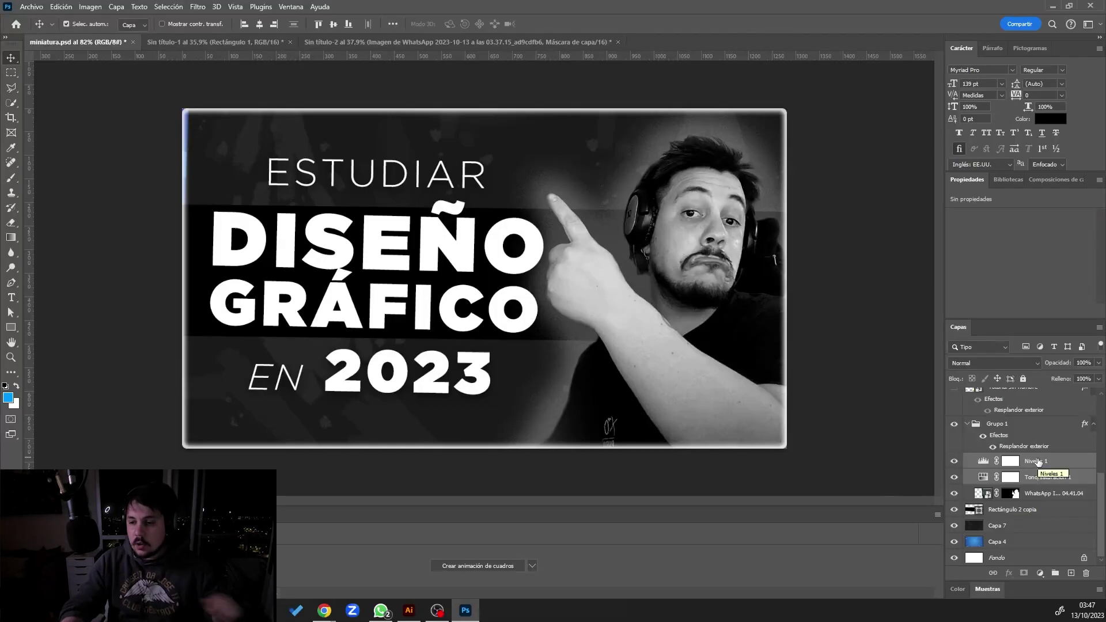
pyautogui.press('ctrl')
# - Group Niveles 1, Tono/saturación 1 and the cutout photo into Grupo 1 in Sin título-2
pyautogui.hotkey('ctrl', 'Tab')
pyautogui.hotkey('ctrl', 'Tab')
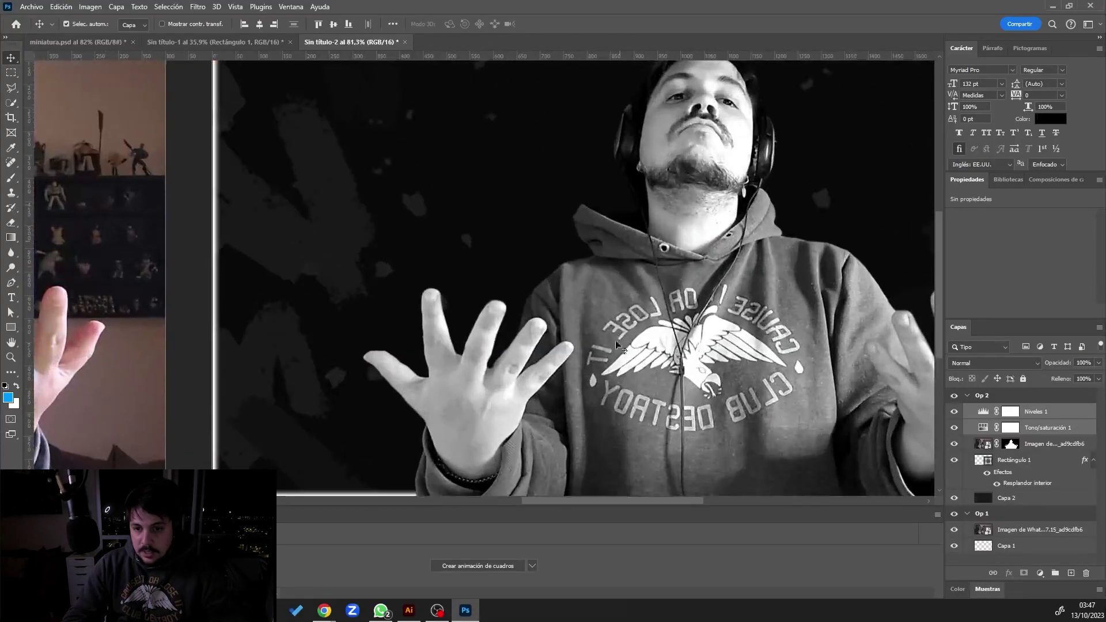
pyautogui.scroll(-2, 693, 374)
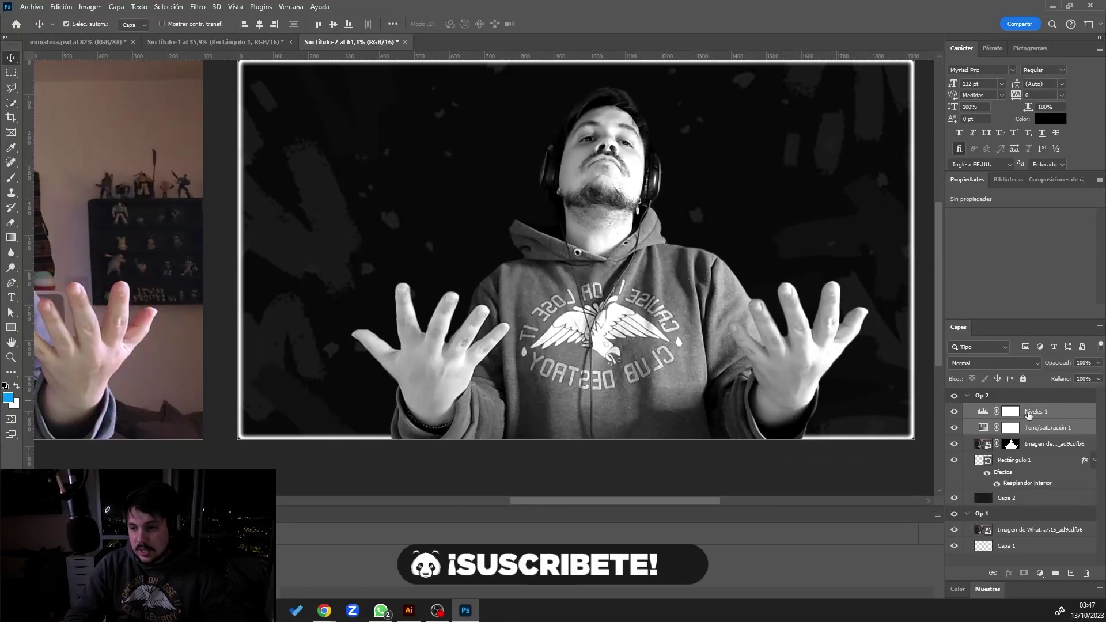
pyautogui.click(983, 413)
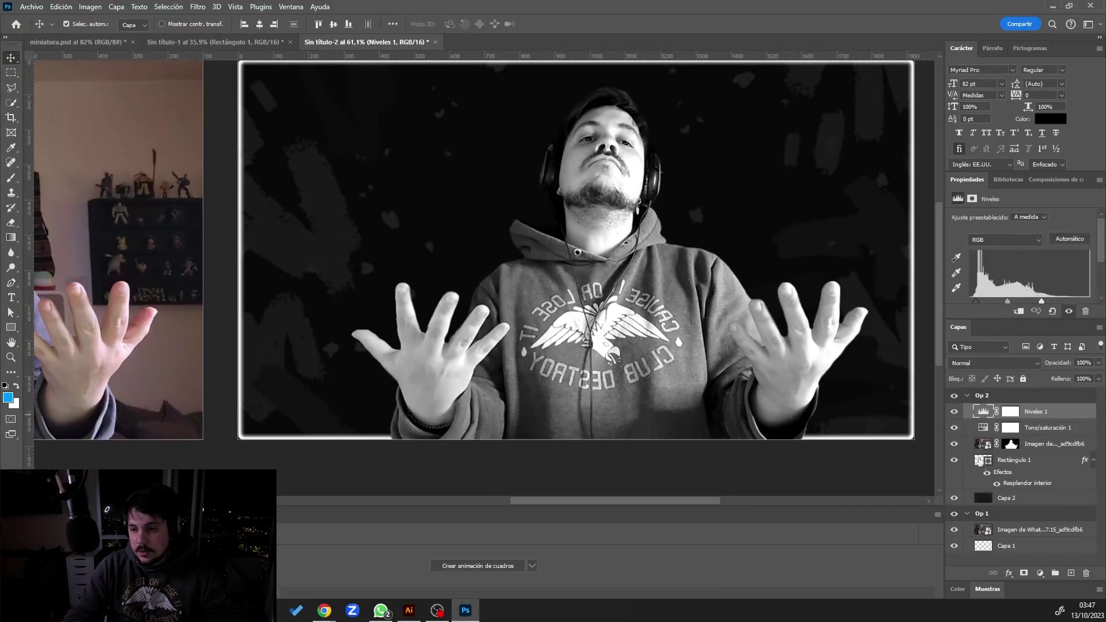
pyautogui.click(984, 427)
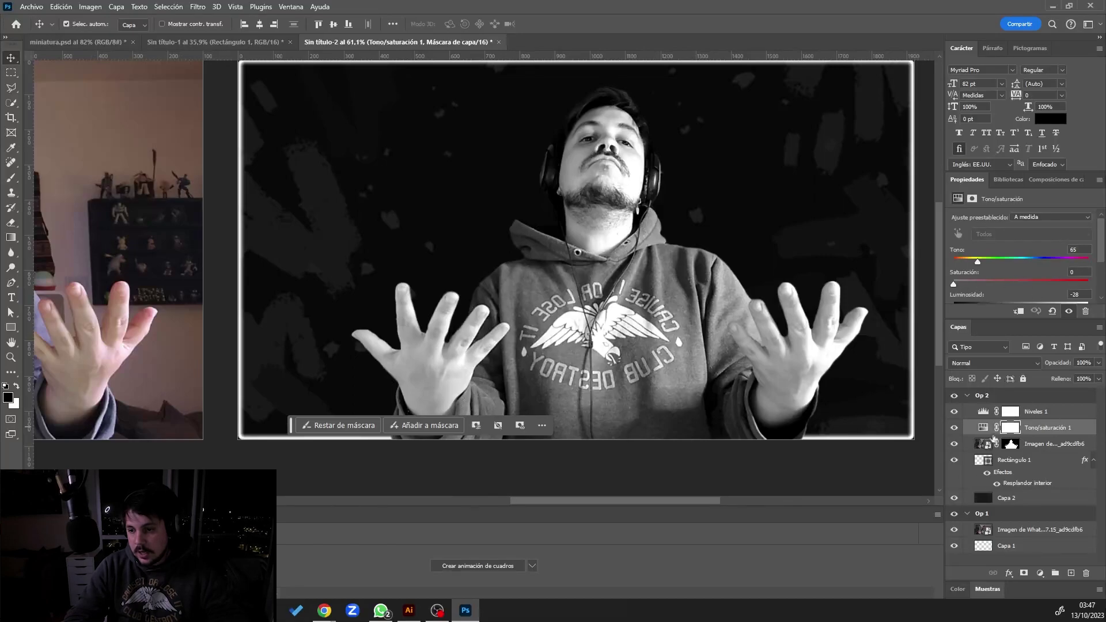
pyautogui.click(1043, 442)
pyautogui.keyDown('shift'); pyautogui.click(1046, 413); pyautogui.keyUp('shift')
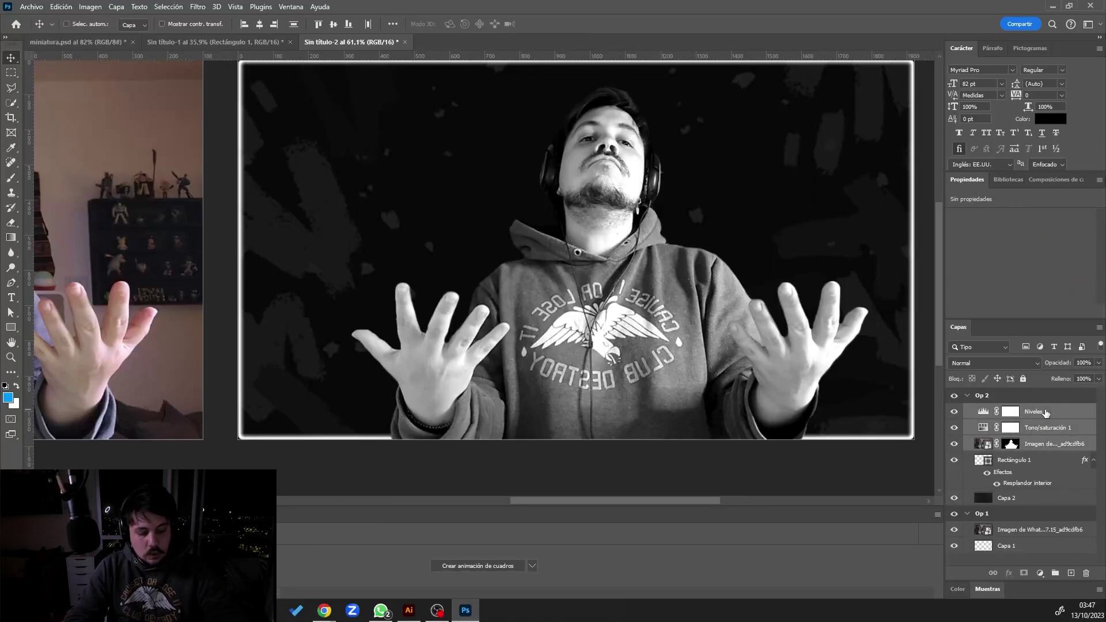
pyautogui.hotkey('ctrl', 'g')
# - Add a Trama outer glow at 30% opacity and 90 px to Grupo 1, then expand it
pyautogui.click(1009, 574)
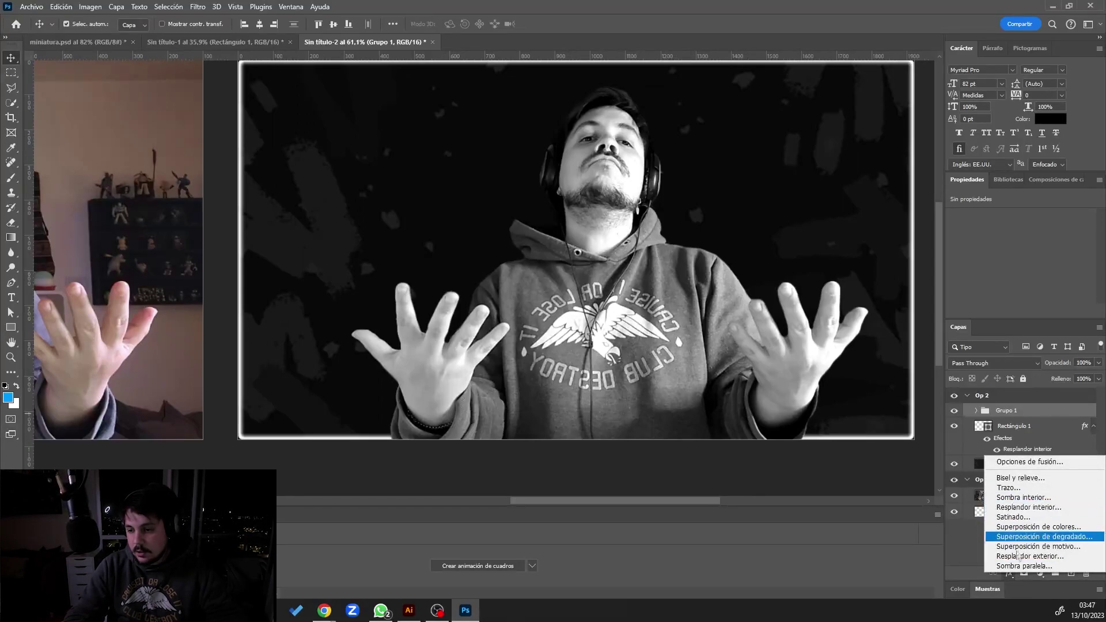
pyautogui.click(1031, 556)
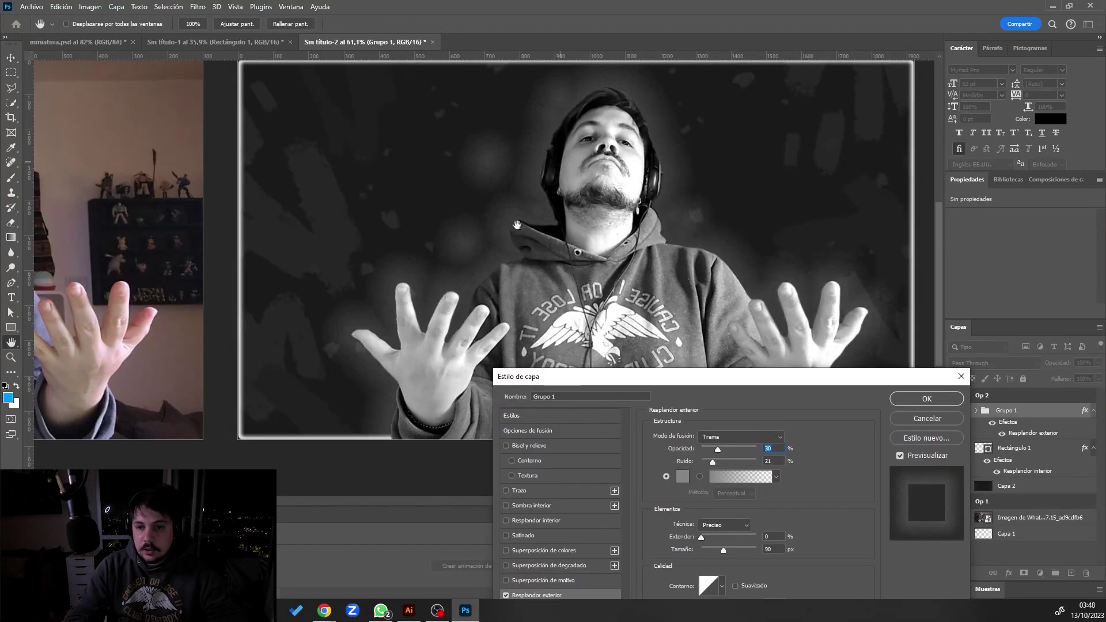
pyautogui.click(925, 406)
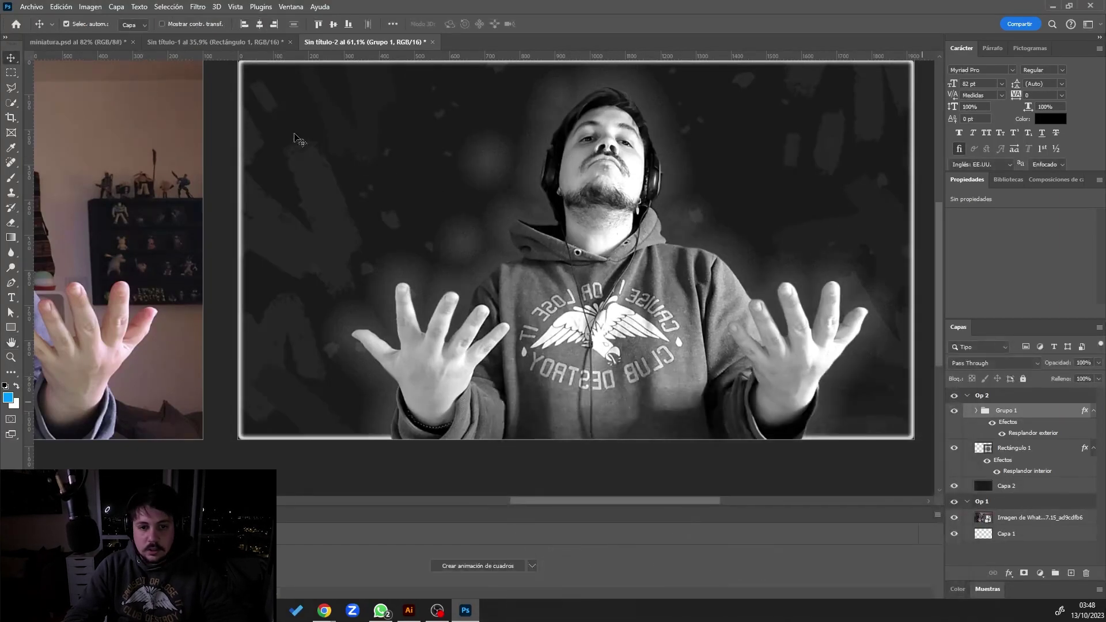
pyautogui.click(92, 42)
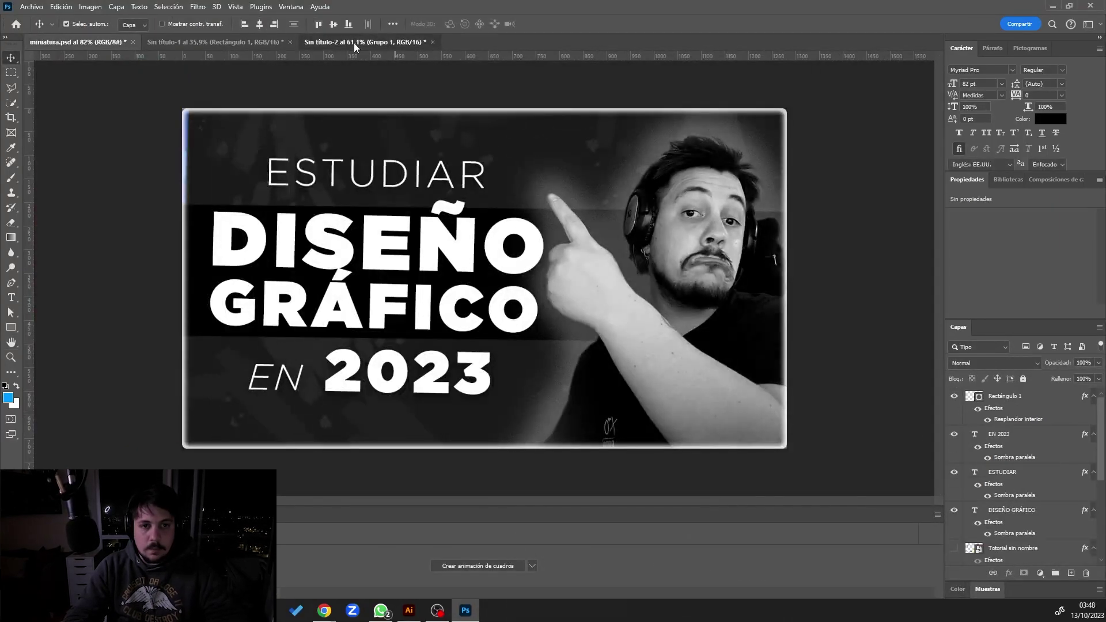
pyautogui.click(363, 42)
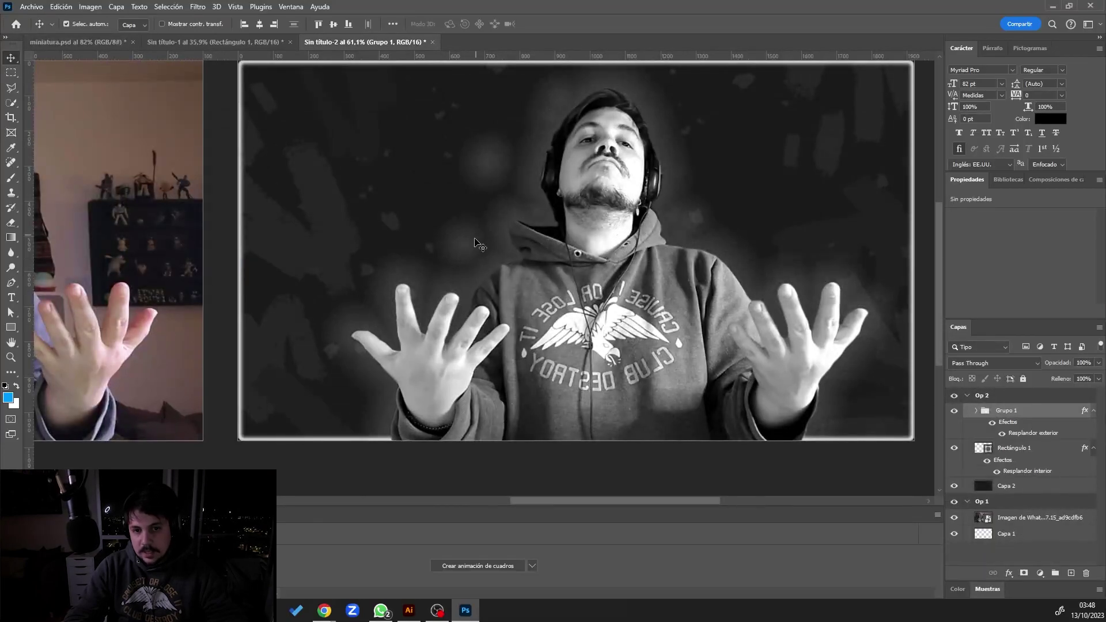
pyautogui.click(977, 411)
pyautogui.click(1019, 480)
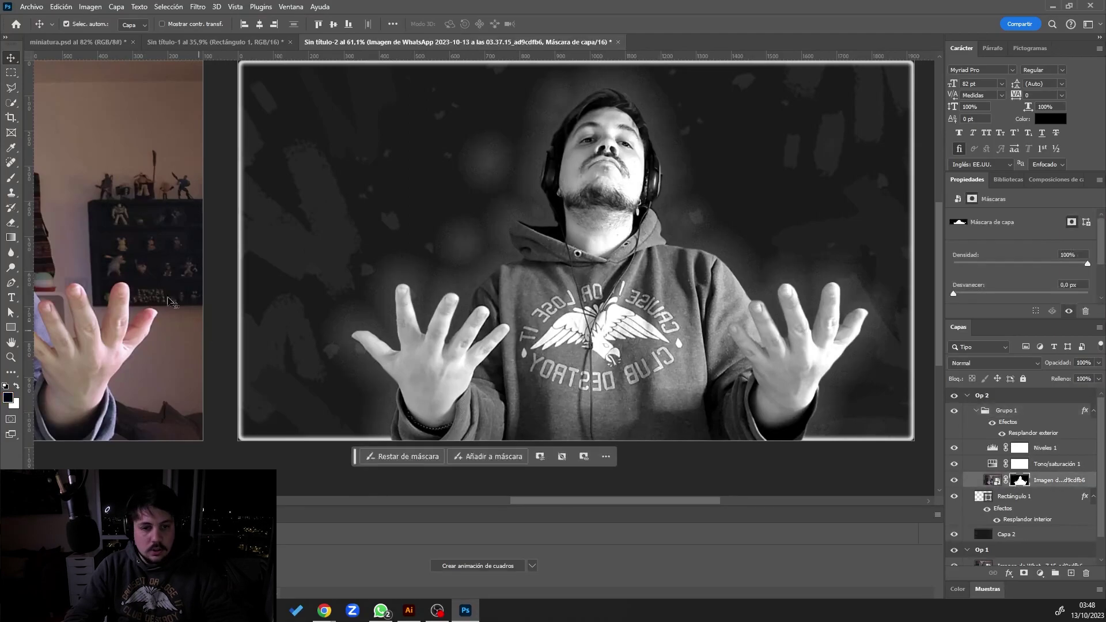
# - Switch to painting on the layer mask and check the brush size and hardness
pyautogui.click(11, 177)
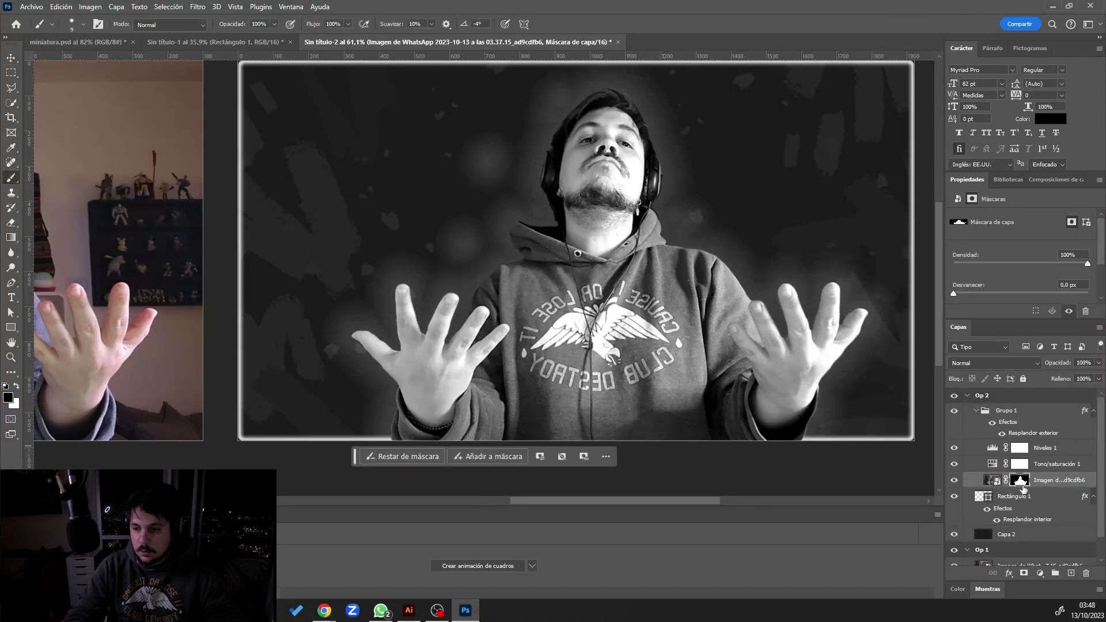
pyautogui.rightClick(642, 211)
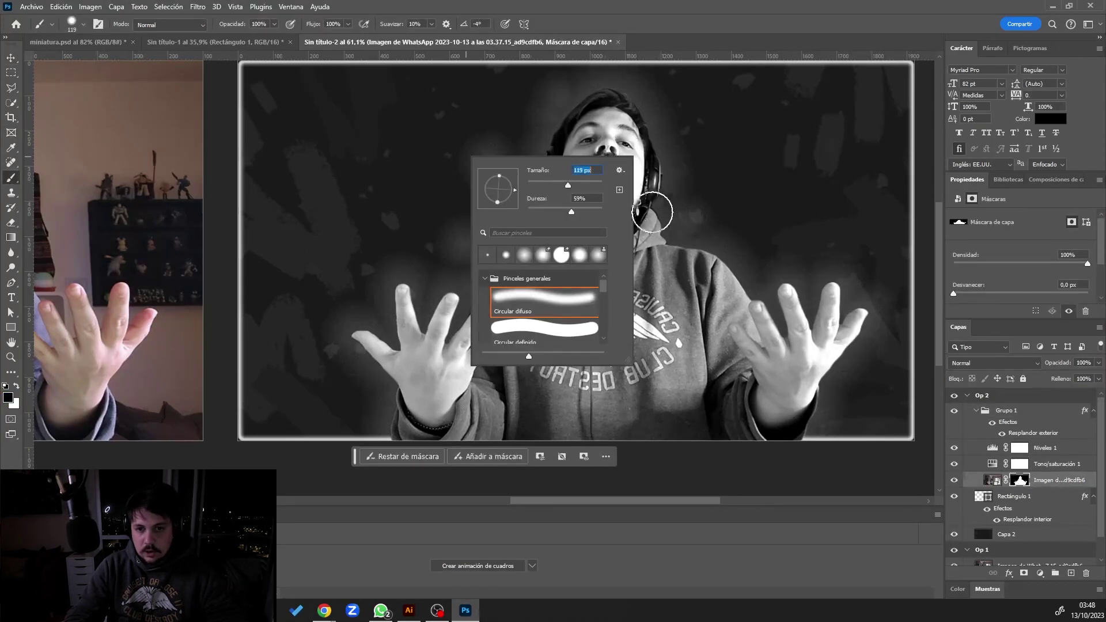
pyautogui.press('Return')
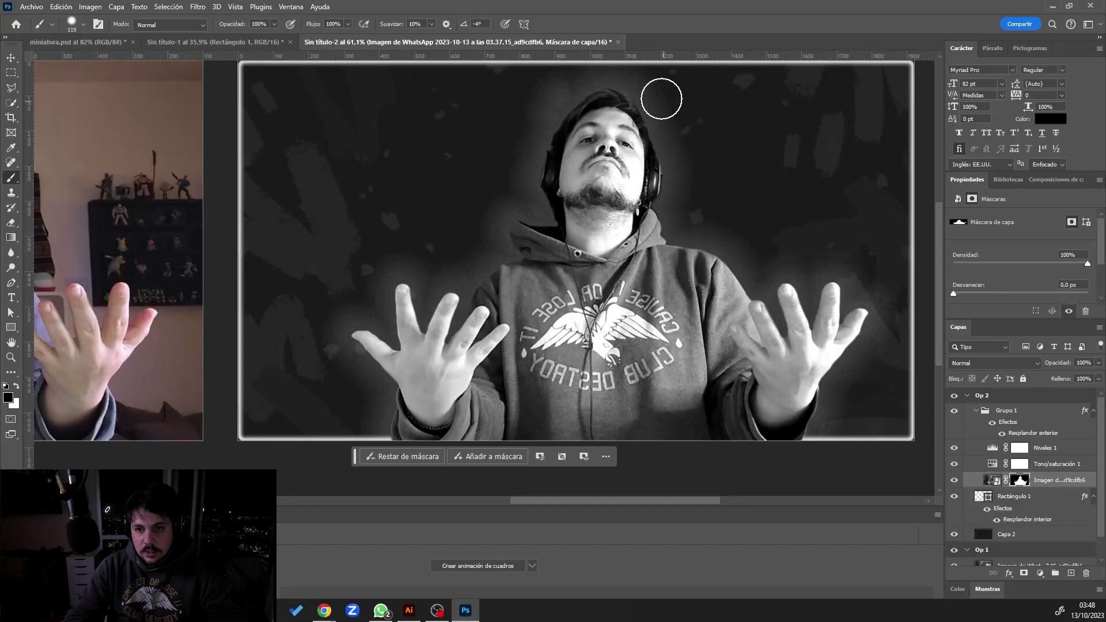
pyautogui.scroll(-2, 608, 300)
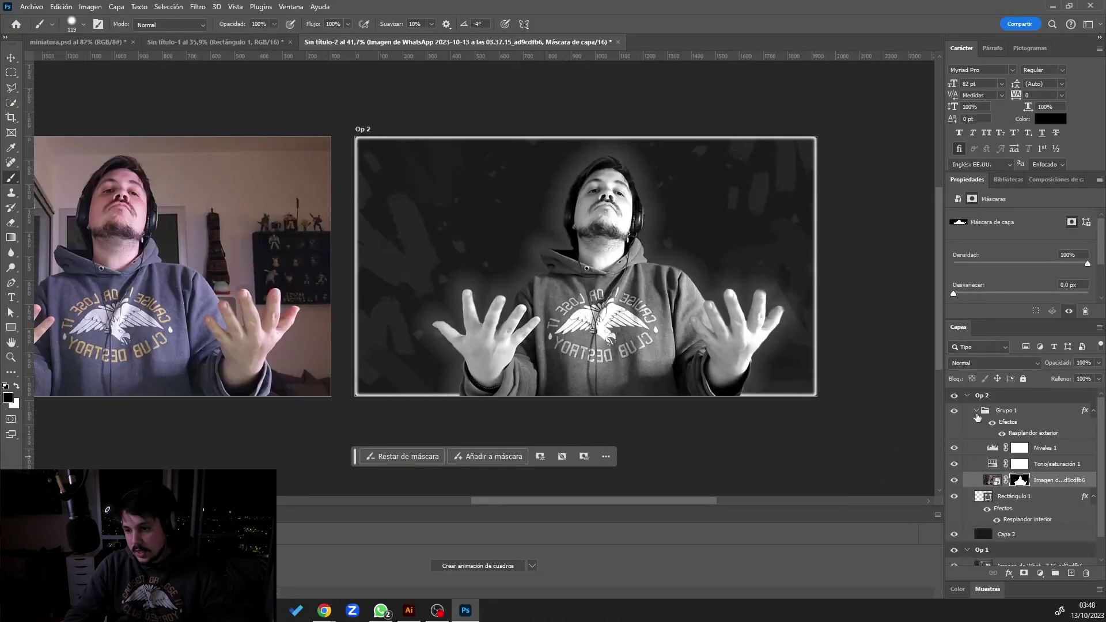
# - Retune Grupo 1's outer glow to 36% opacity and 73 px size, then return to miniatura.psd
pyautogui.doubleClick(1013, 435)
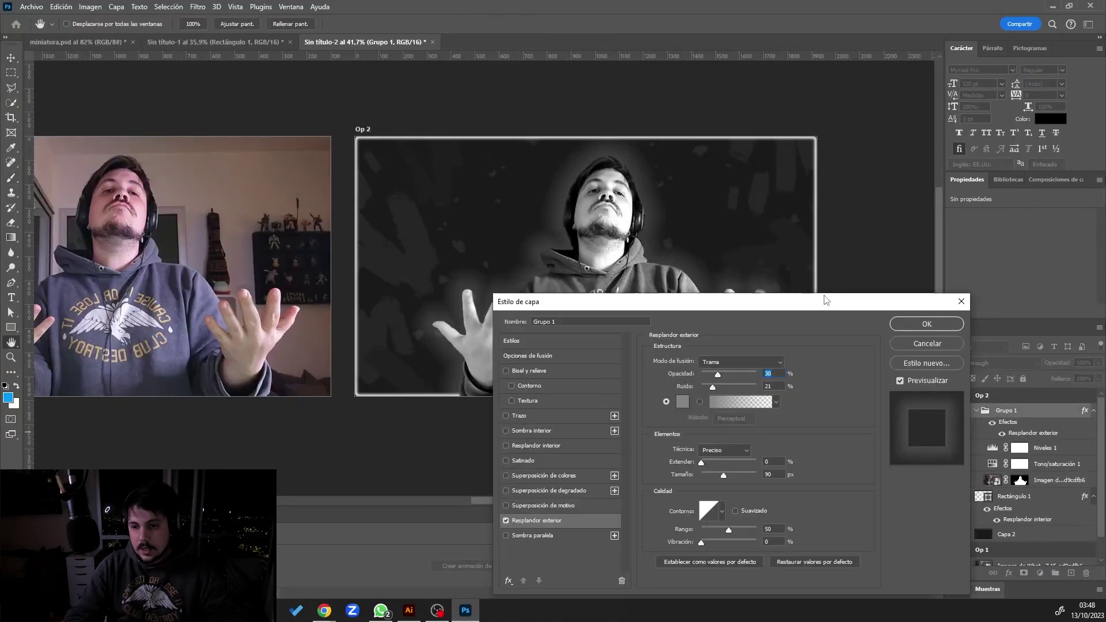
pyautogui.moveTo(881, 85); pyautogui.dragTo(332, 129)
pyautogui.moveTo(227, 201)
pyautogui.mouseDown()
pyautogui.moveTo(218, 203)
pyautogui.moveTo(242, 206)
pyautogui.moveTo(232, 206)
pyautogui.mouseUp()
pyautogui.moveTo(233, 303); pyautogui.dragTo(232, 315)
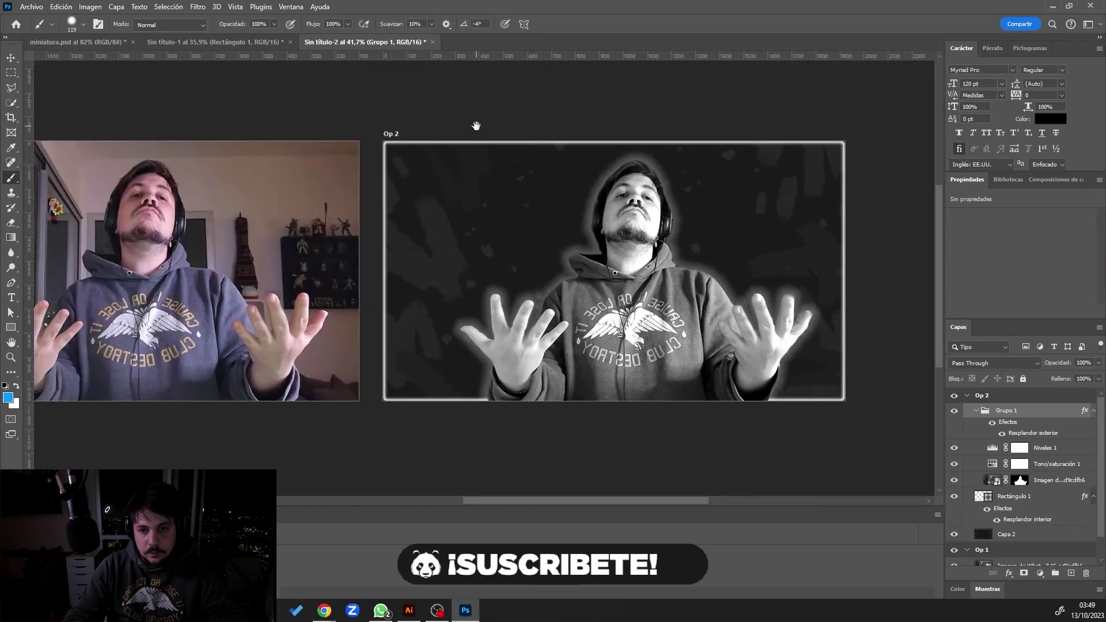
pyautogui.press('v')
pyautogui.hotkey('ctrl', 'Tab')
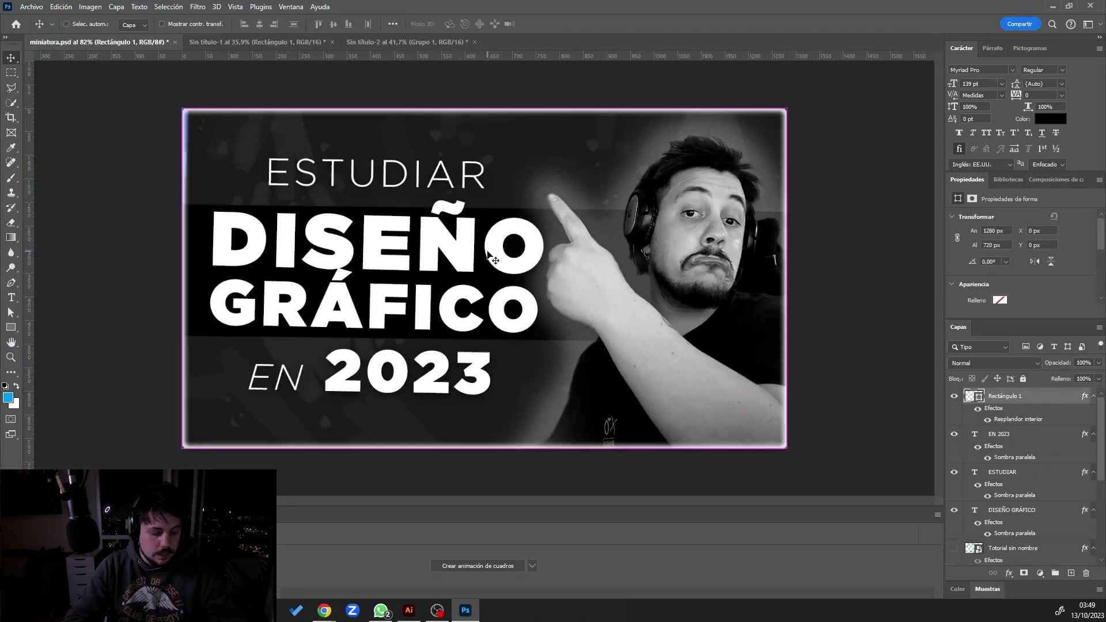
# - Copy the black title band layer from miniatura into Op 2 beneath Rectángulo 1
pyautogui.scroll(-3, 1014, 472)
pyautogui.click(991, 519)
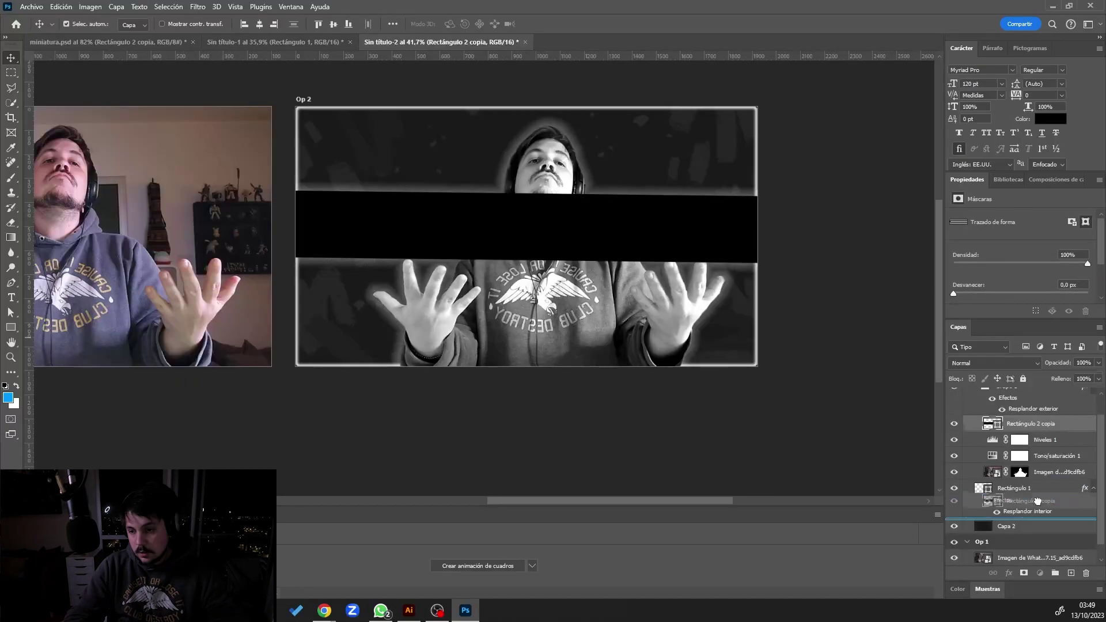
pyautogui.moveTo(676, 190); pyautogui.dragTo(518, 231)
pyautogui.moveTo(1031, 423); pyautogui.dragTo(1037, 519)
pyautogui.scroll(-3, 518, 231)
pyautogui.scroll(4, 519, 231)
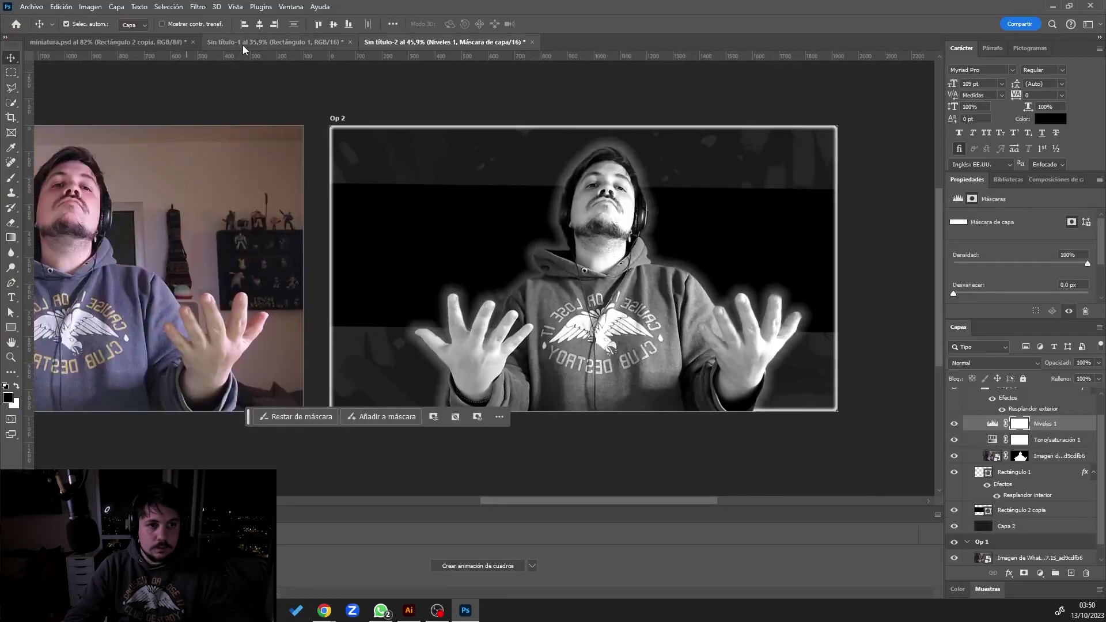
# - Pick the DISEÑO GRÁFICO title layer in miniatura and return to the Op 2 document
pyautogui.hotkey('ctrl', 'Tab')
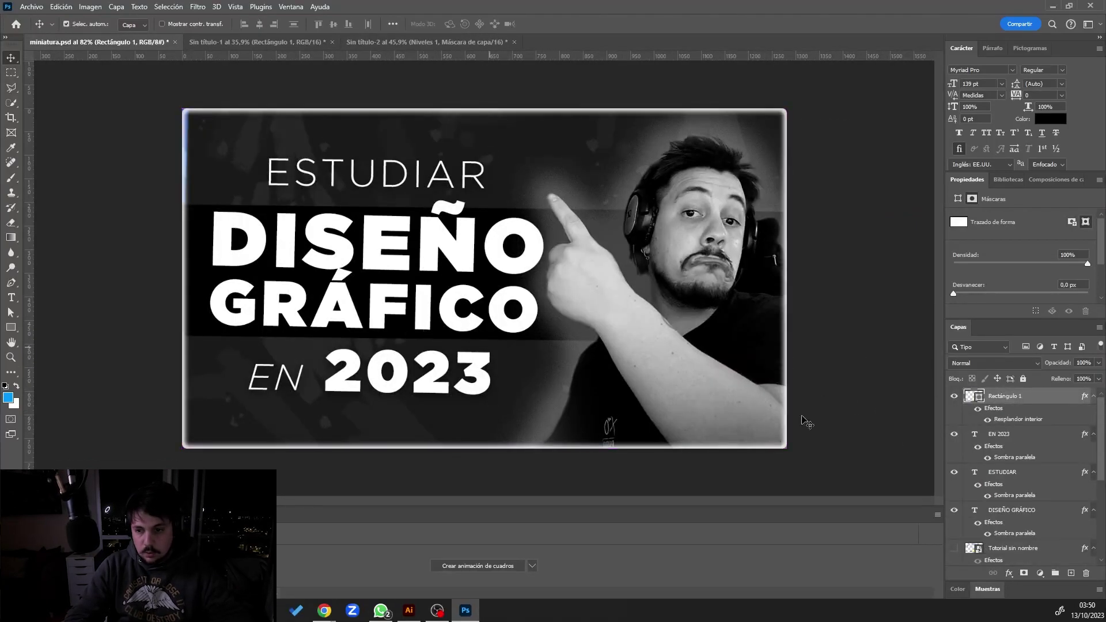
pyautogui.click(1012, 510)
pyautogui.hotkey('ctrl', 'shift', 'Tab')
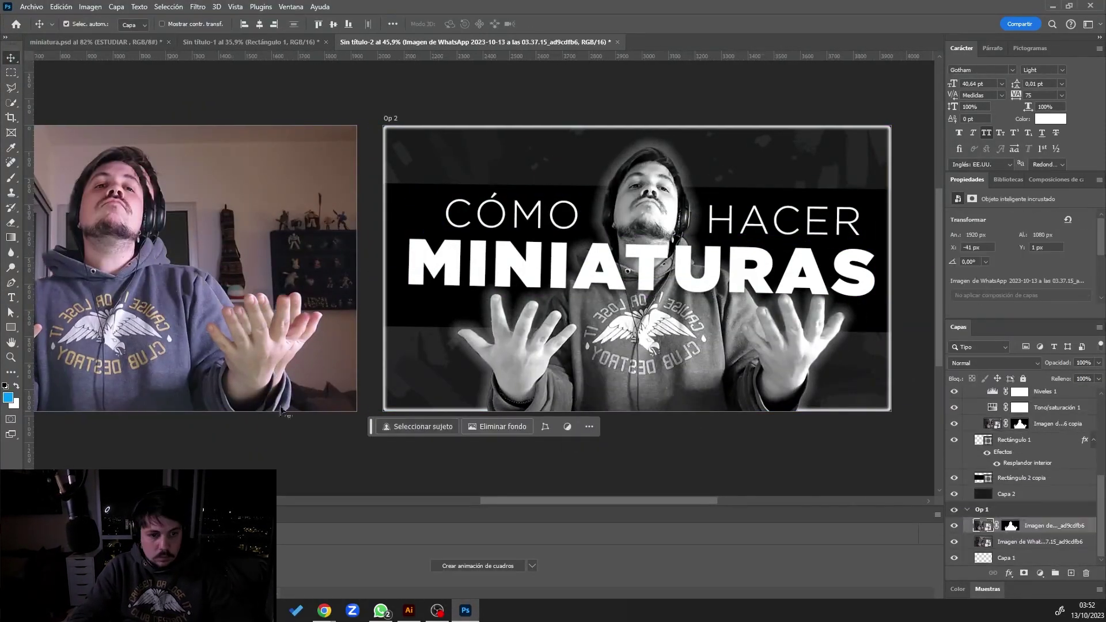
pyautogui.scroll(3, 283, 412)
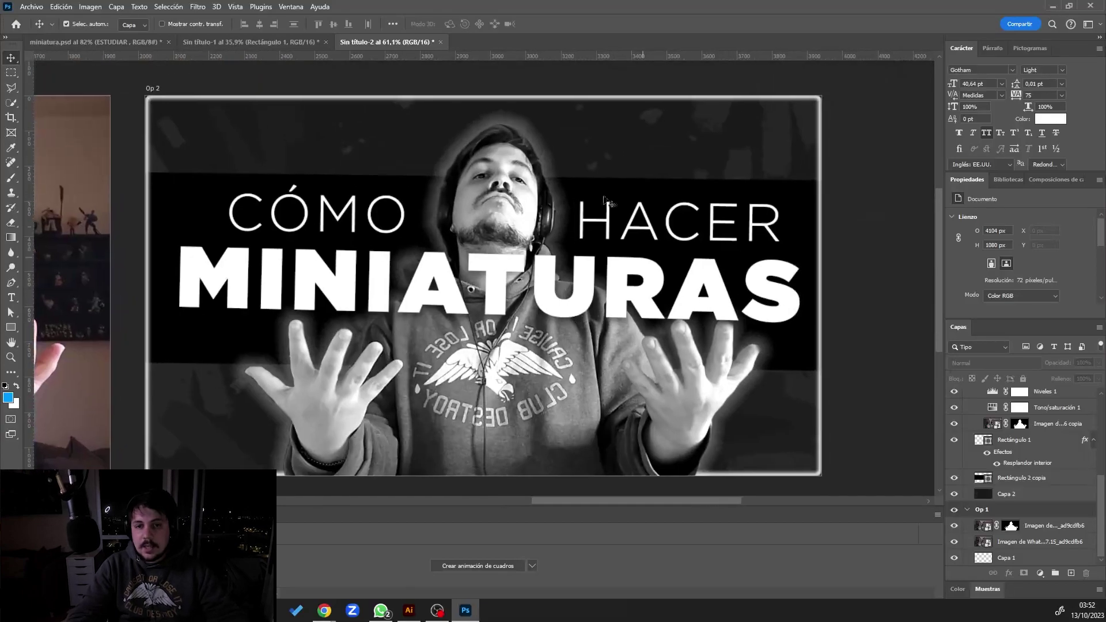
# - Brighten the Op 2 subject by shifting Niveles 1's midtone and highlight sliders
pyautogui.click(1020, 396)
pyautogui.click(991, 397)
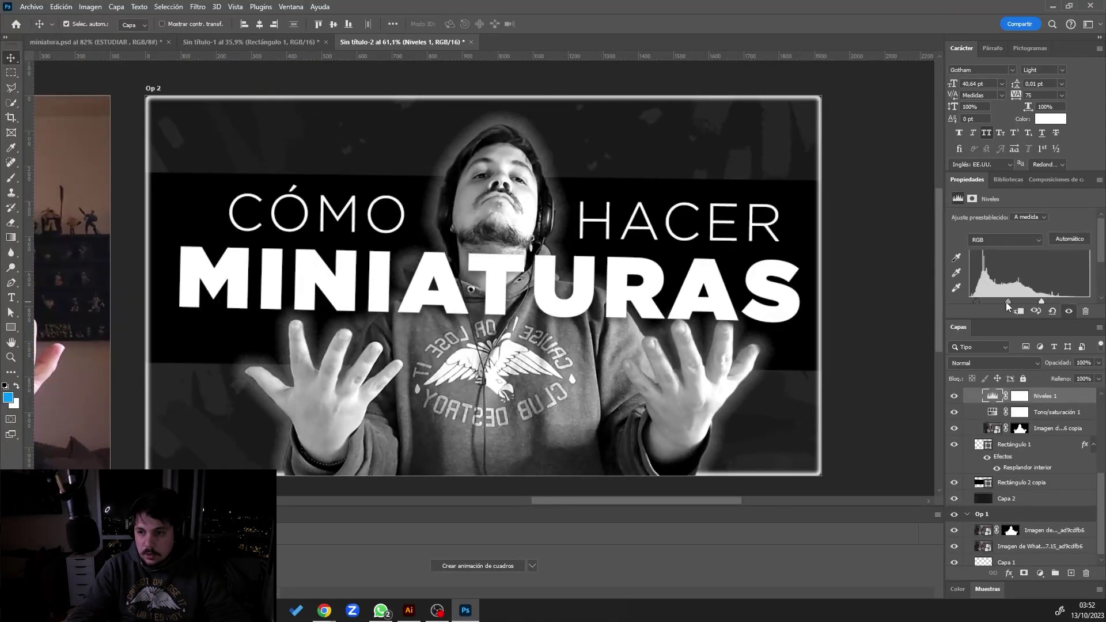
pyautogui.moveTo(1006, 302); pyautogui.dragTo(1052, 305)
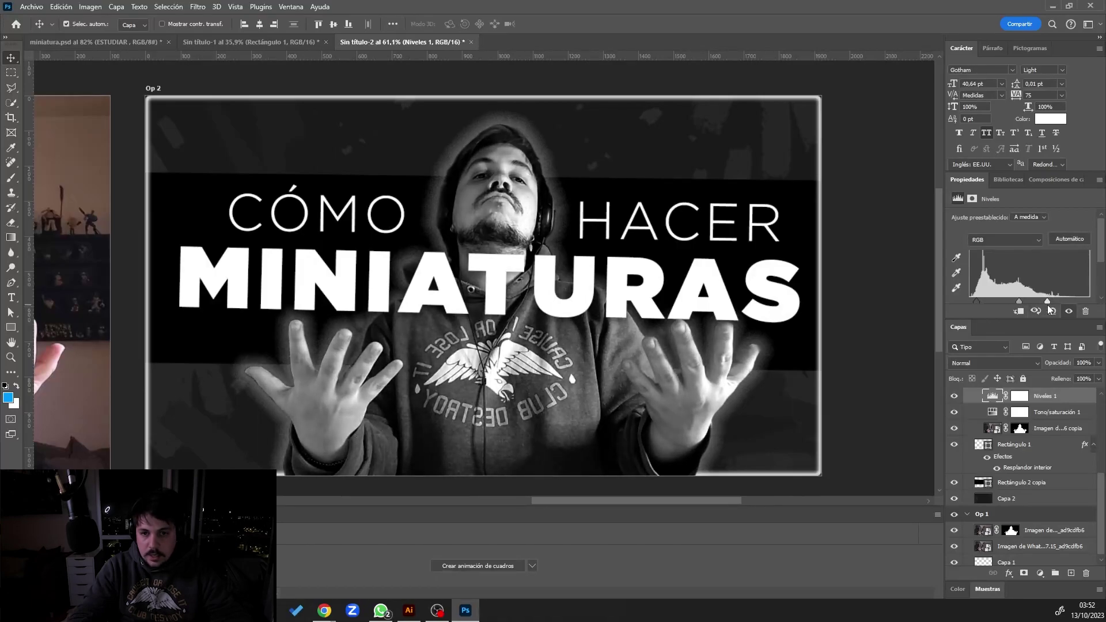
pyautogui.moveTo(1046, 303); pyautogui.dragTo(1042, 303)
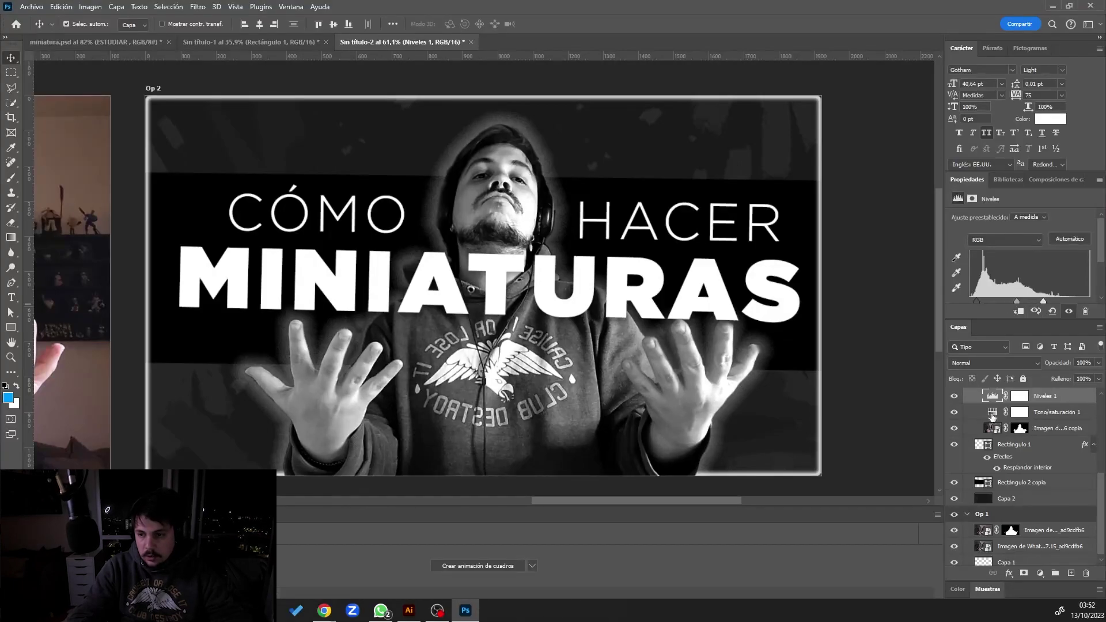
pyautogui.click(911, 236)
# - Duplicate the original Op 1 photo layer and move the copy out of the Op 1 group
pyautogui.scroll(-2, 911, 237)
pyautogui.hscroll(-1, 425, 235)
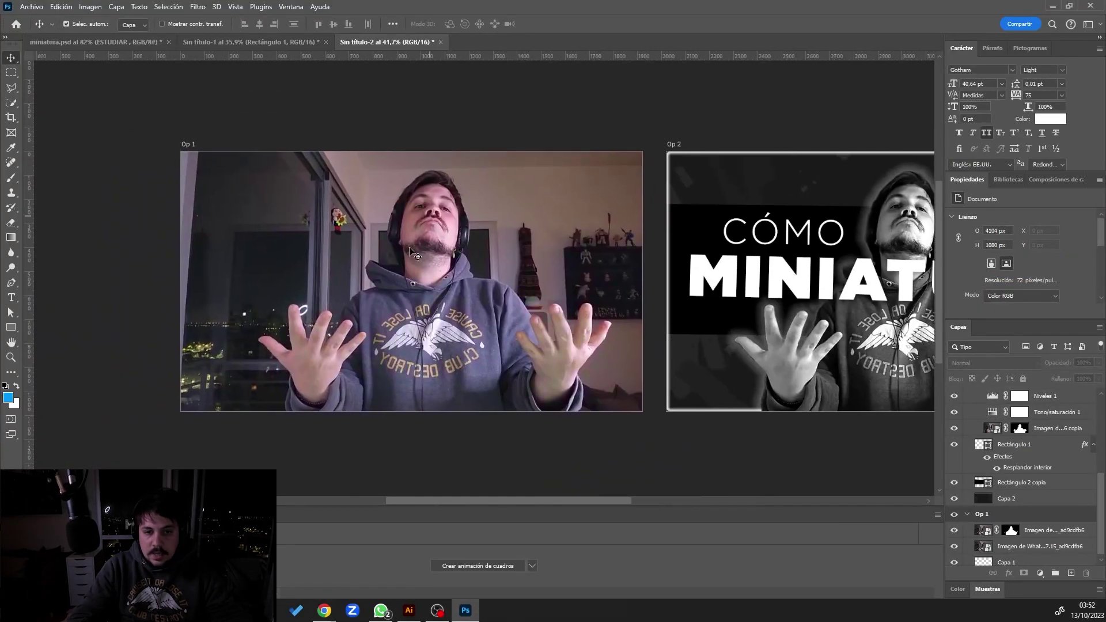
pyautogui.hscroll(1, 474, 311)
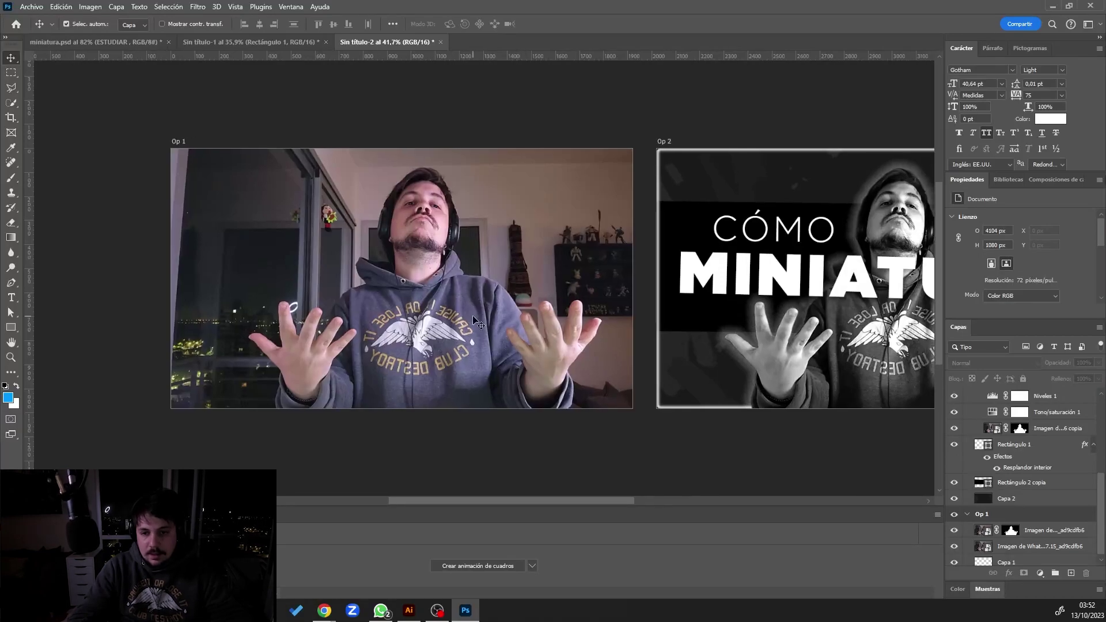
pyautogui.hscroll(1, 500, 297)
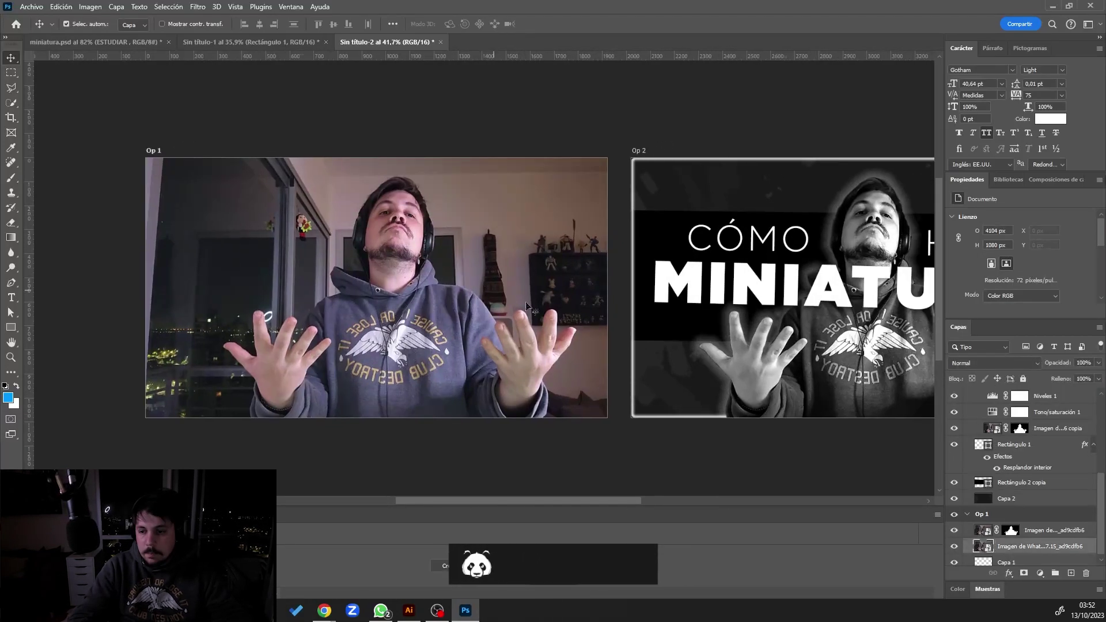
pyautogui.click(1027, 547)
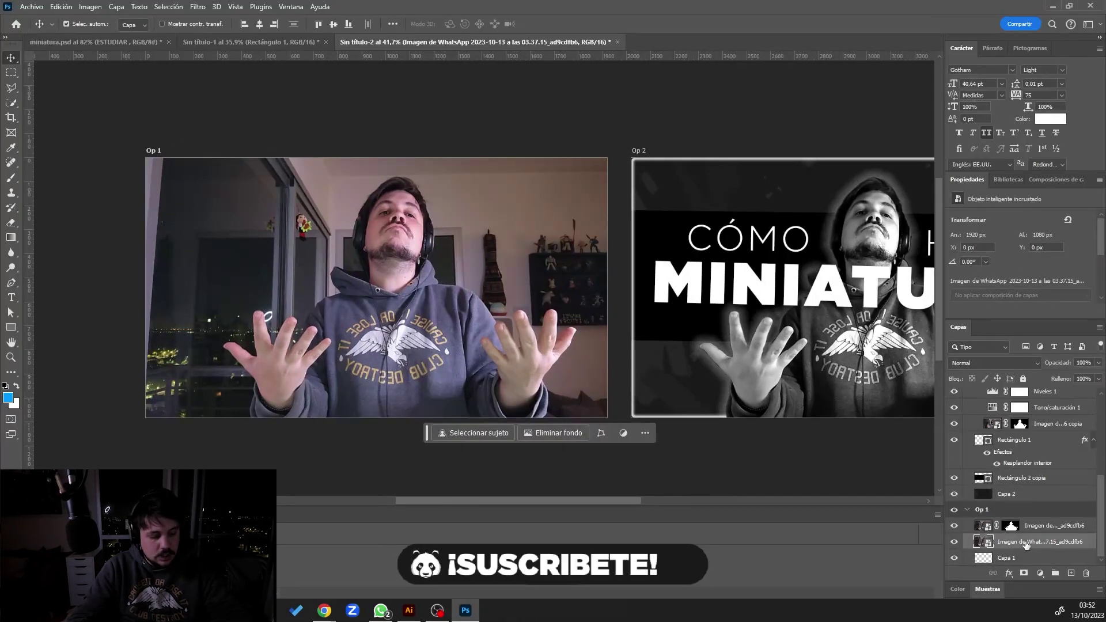
pyautogui.hotkey('ctrl', 'j')
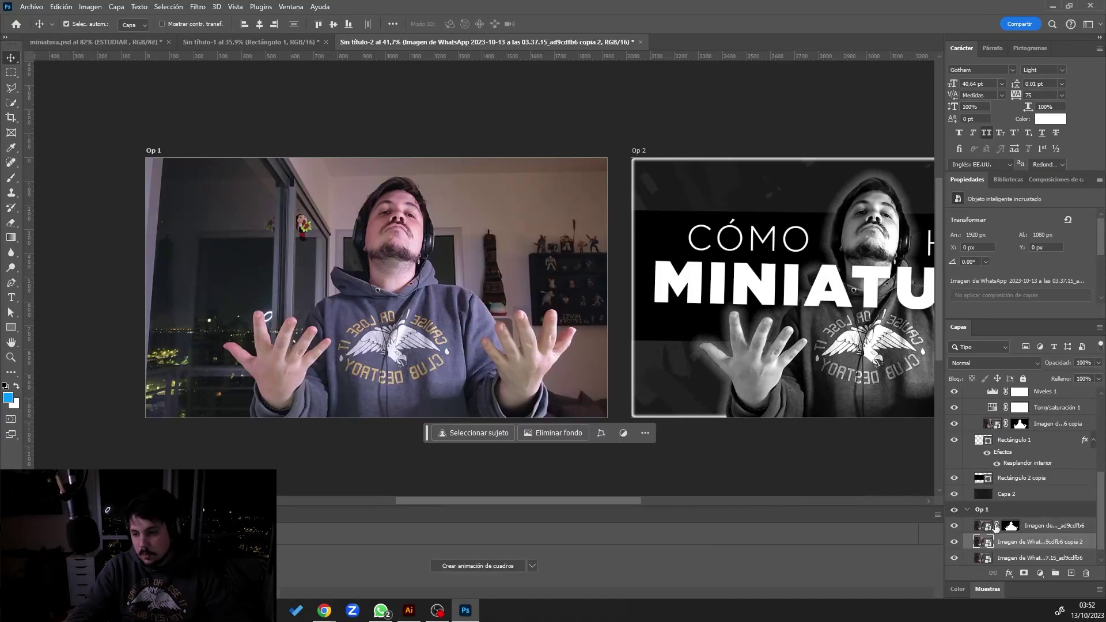
pyautogui.moveTo(1012, 528); pyautogui.dragTo(871, 245)
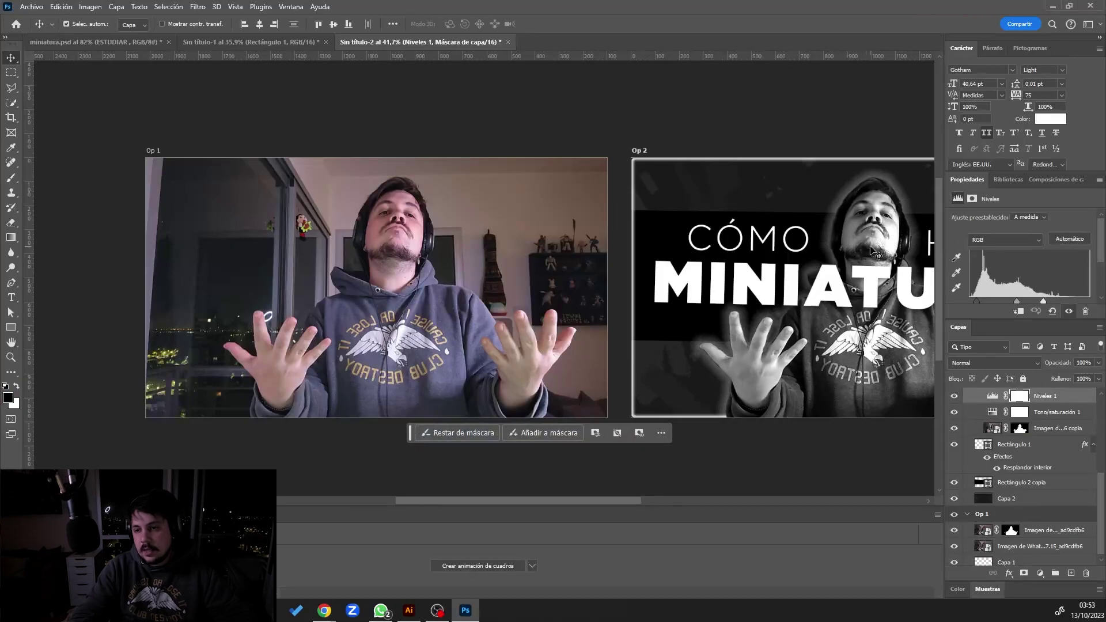
# - Select the Op 1 image and toggle the original photo off and on to check the cutout
pyautogui.hscroll(3, 873, 252)
pyautogui.click(411, 230)
pyautogui.scroll(4, 411, 198)
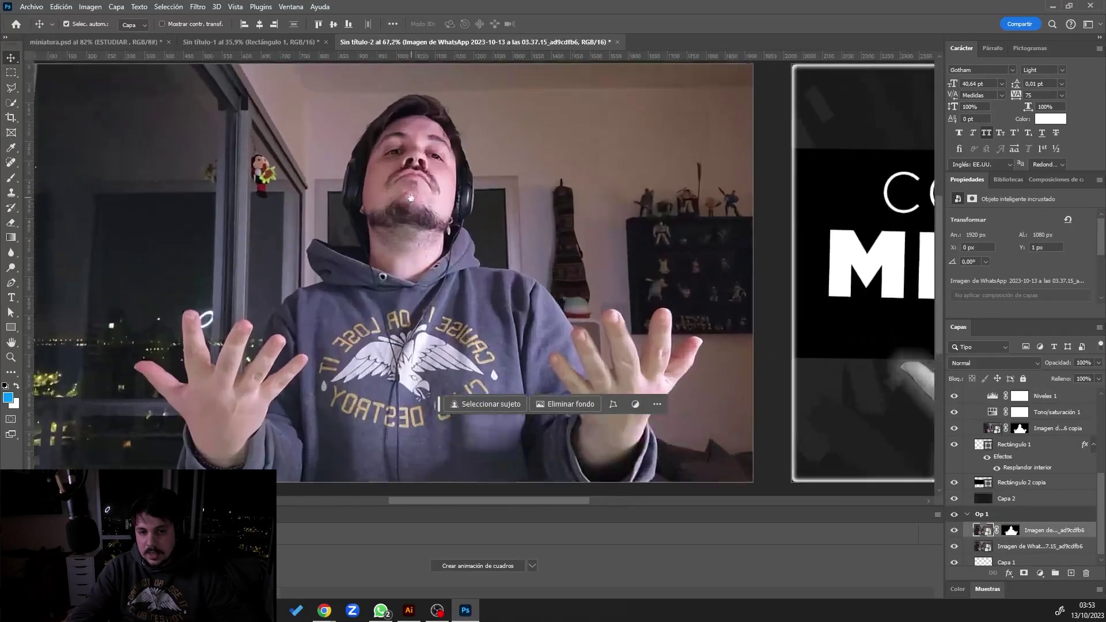
pyautogui.moveTo(410, 198); pyautogui.dragTo(444, 211)
pyautogui.click(954, 546)
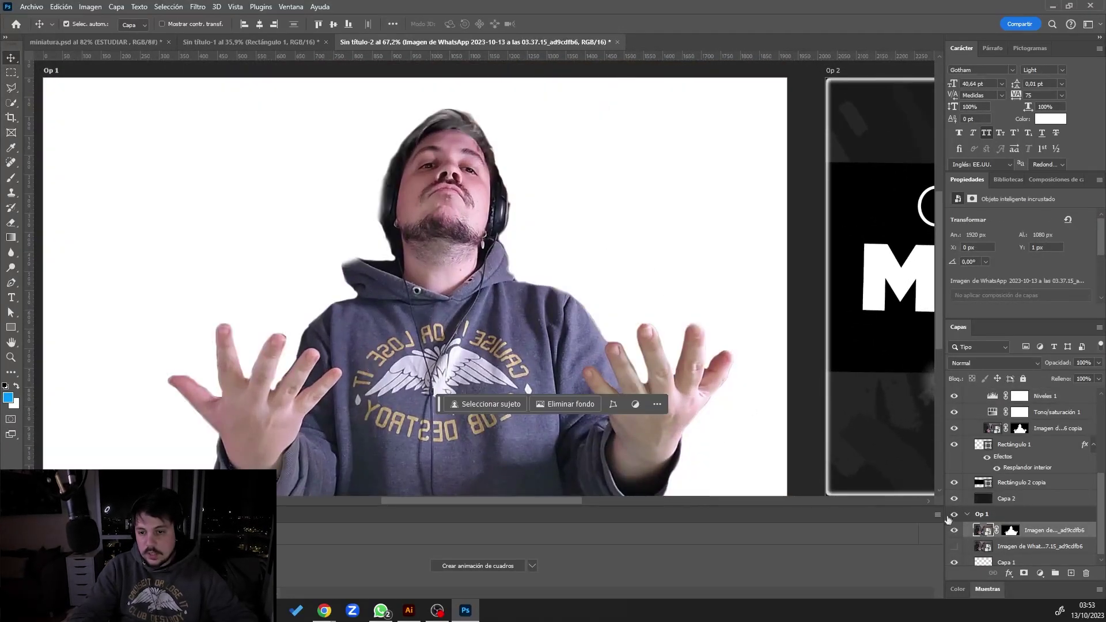
pyautogui.click(954, 546)
# - Select the original photo layer and bring up the adjustment-layer list
pyautogui.scroll(-1, 728, 294)
pyautogui.click(727, 294)
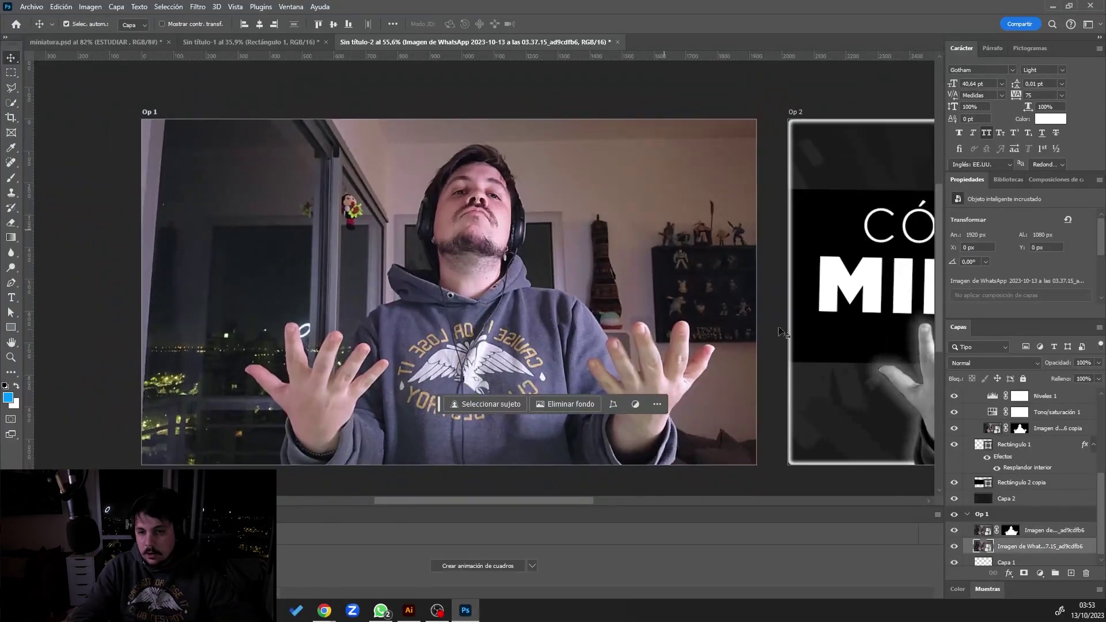
pyautogui.click(1032, 413)
pyautogui.click(1024, 546)
pyautogui.click(1041, 573)
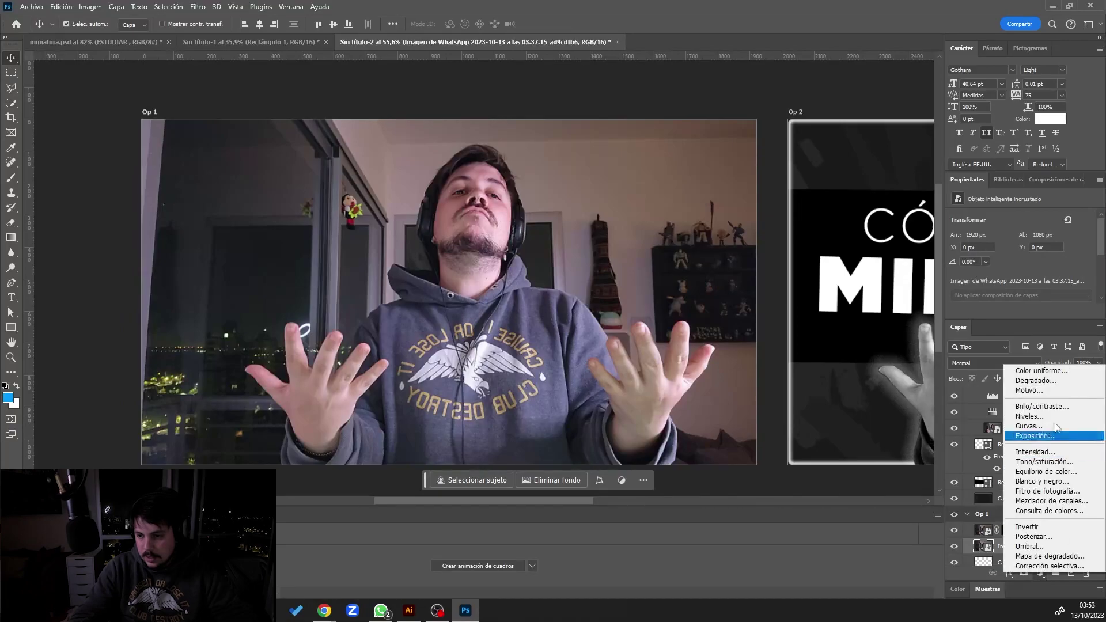
# - Add a Levels adjustment to the photo's midtones and group both as Grupo 2
pyautogui.click(1023, 419)
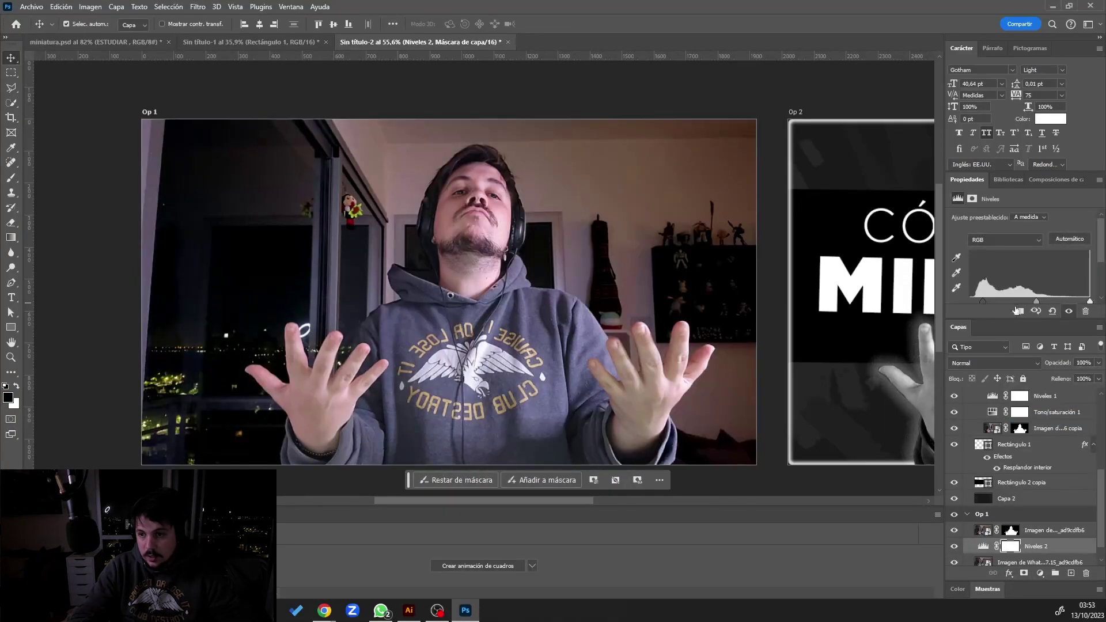
pyautogui.moveTo(1037, 302); pyautogui.dragTo(1078, 301)
pyautogui.scroll(-2, 538, 190)
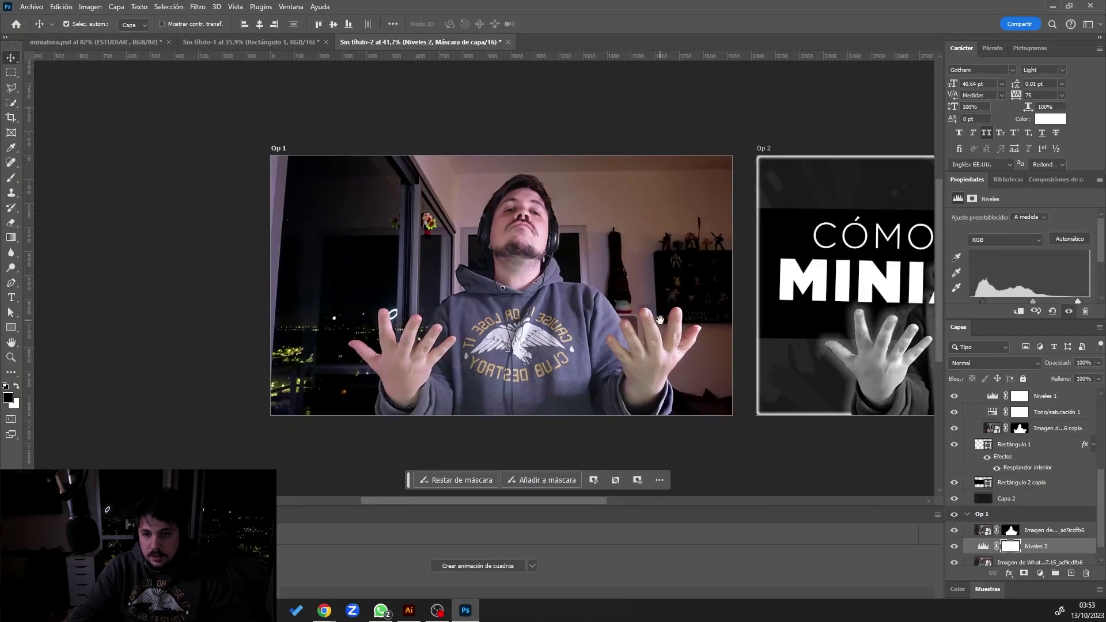
pyautogui.scroll(-2, 537, 190)
pyautogui.scroll(-1, 1033, 553)
pyautogui.keyDown('ctrl'); pyautogui.click(1038, 547); pyautogui.keyUp('ctrl')
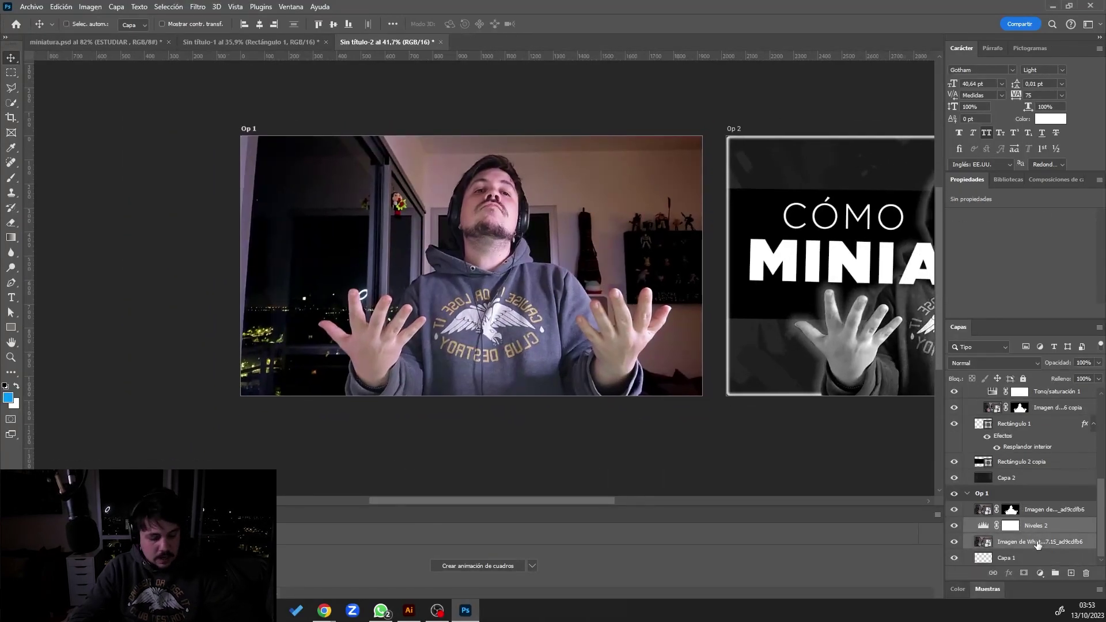
pyautogui.hotkey('ctrl', 'g')
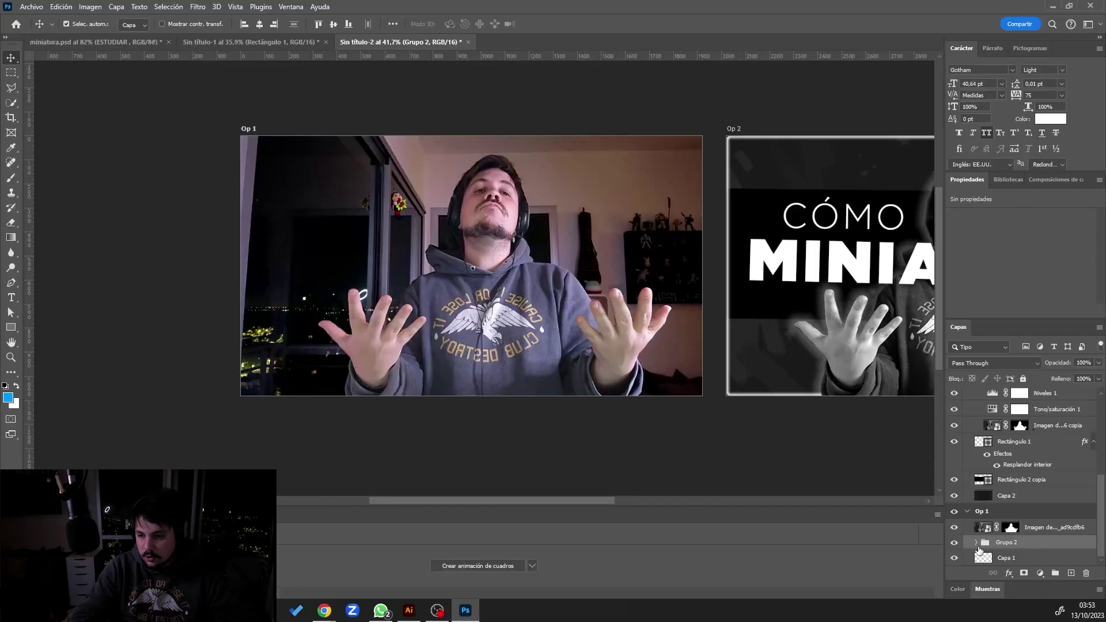
# - Add a two-point Curves adjustment inside Grupo 2 for a darker, contrastier photo, then collapse the group
pyautogui.click(976, 543)
pyautogui.click(999, 529)
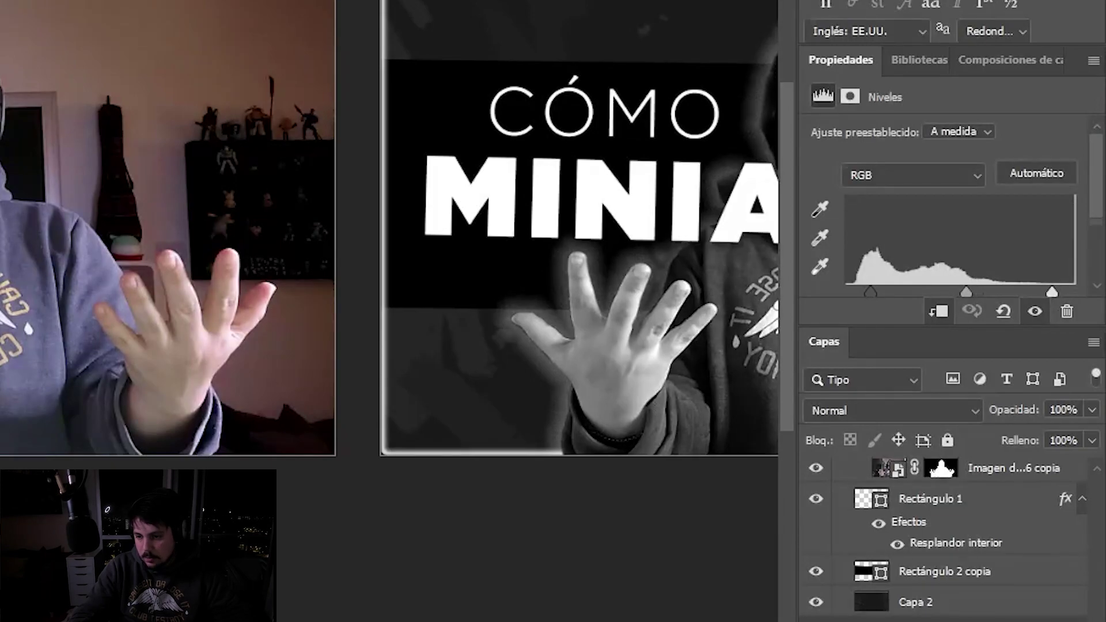
pyautogui.click(1040, 574)
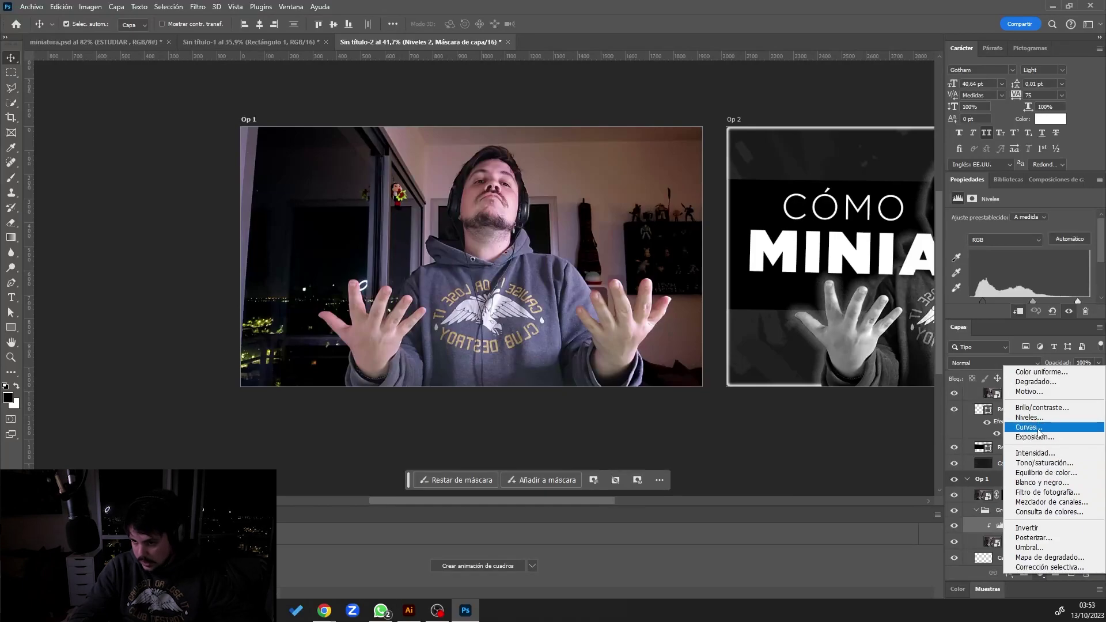
pyautogui.click(1041, 430)
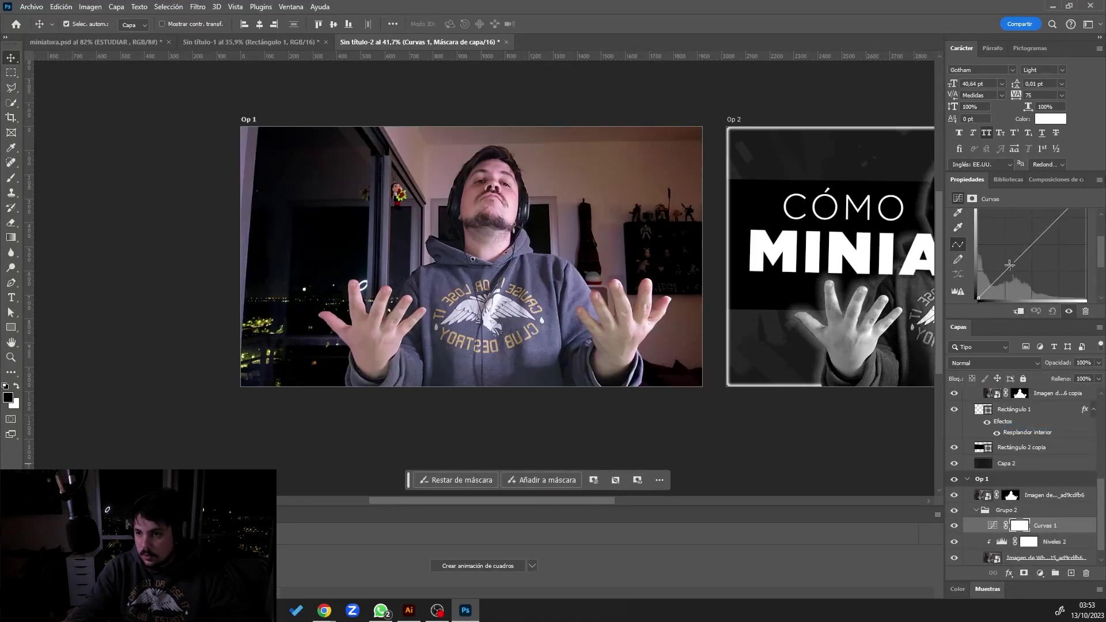
pyautogui.moveTo(1003, 270)
pyautogui.mouseDown()
pyautogui.moveTo(1052, 243)
pyautogui.moveTo(1050, 265)
pyautogui.mouseUp()
pyautogui.click(1050, 242)
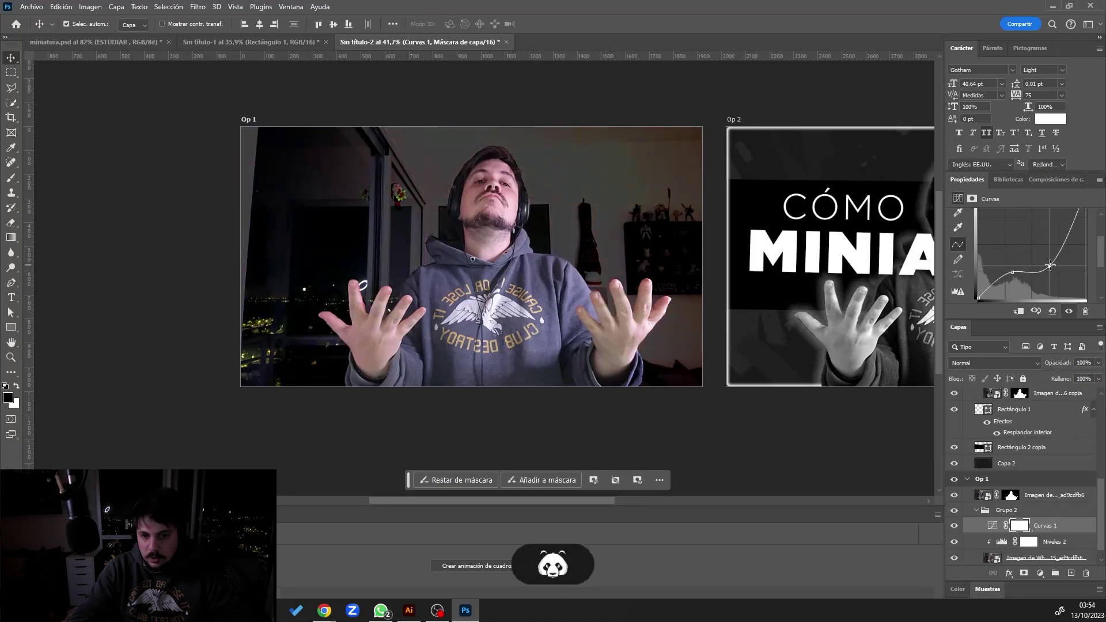
pyautogui.click(976, 510)
pyautogui.click(1018, 546)
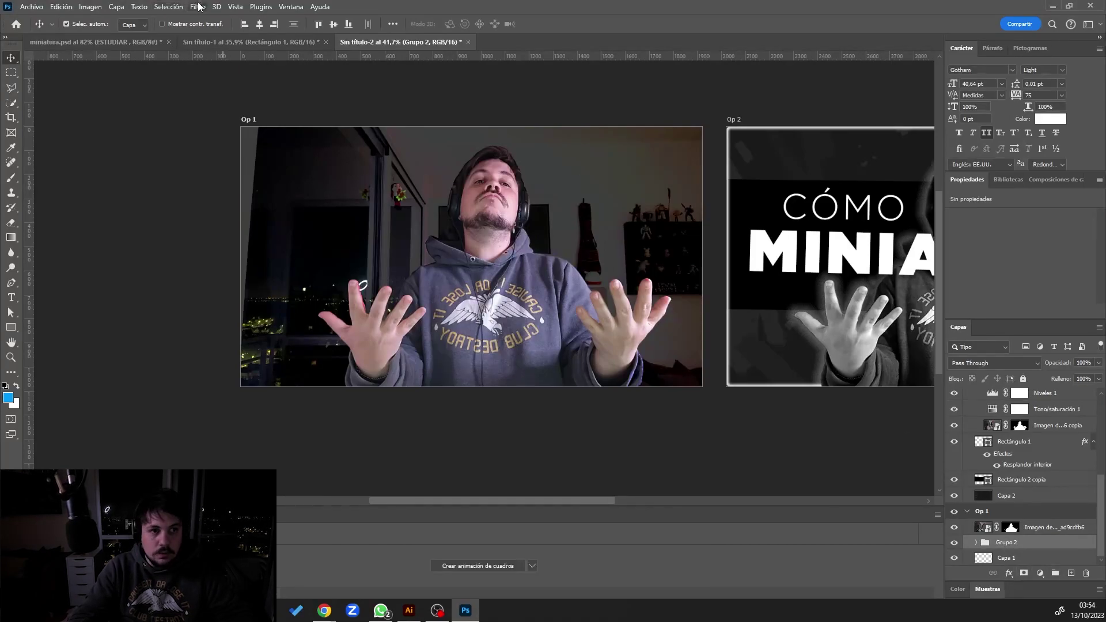
# - Convert Grupo 2 to a smart object and apply a 6.2 px Gaussian blur
pyautogui.rightClick(1025, 544)
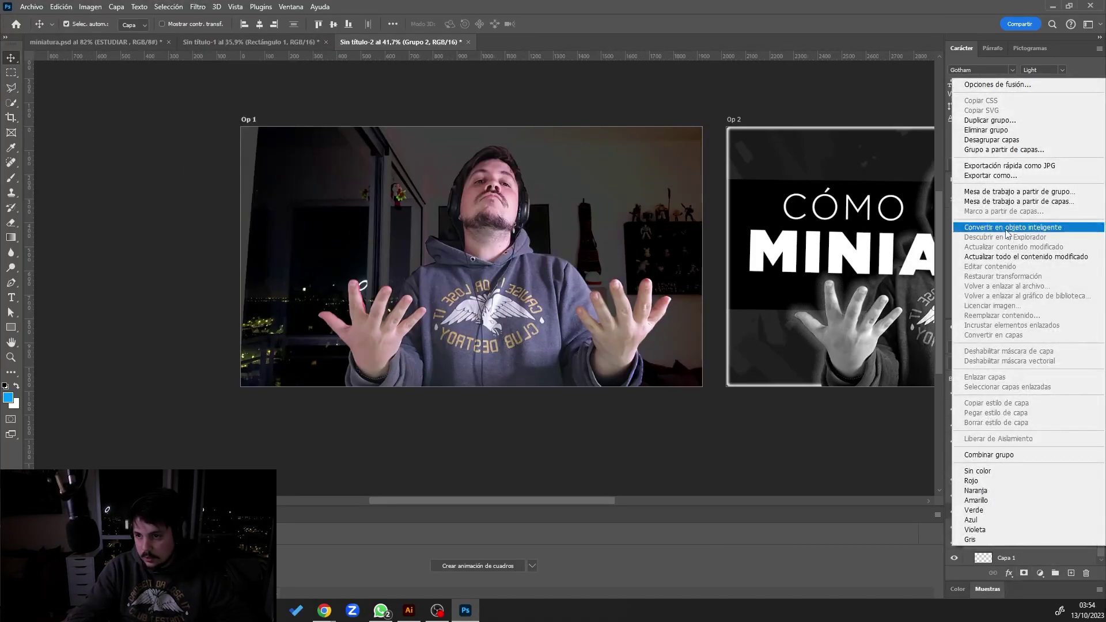
pyautogui.click(1013, 228)
pyautogui.click(198, 6)
pyautogui.moveTo(215, 154)
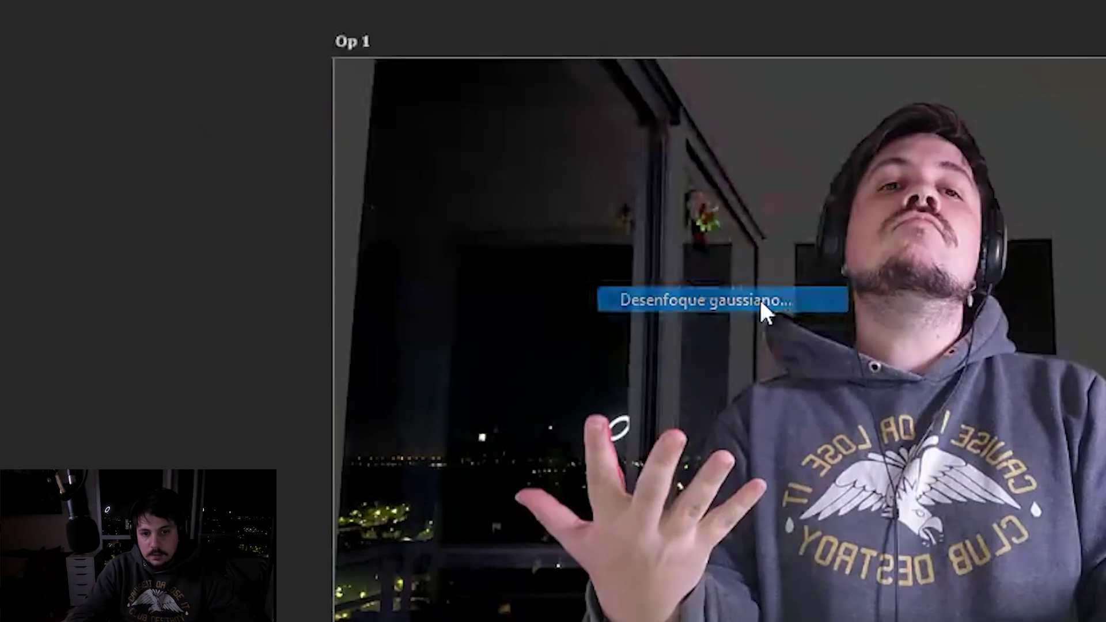
pyautogui.click(759, 299)
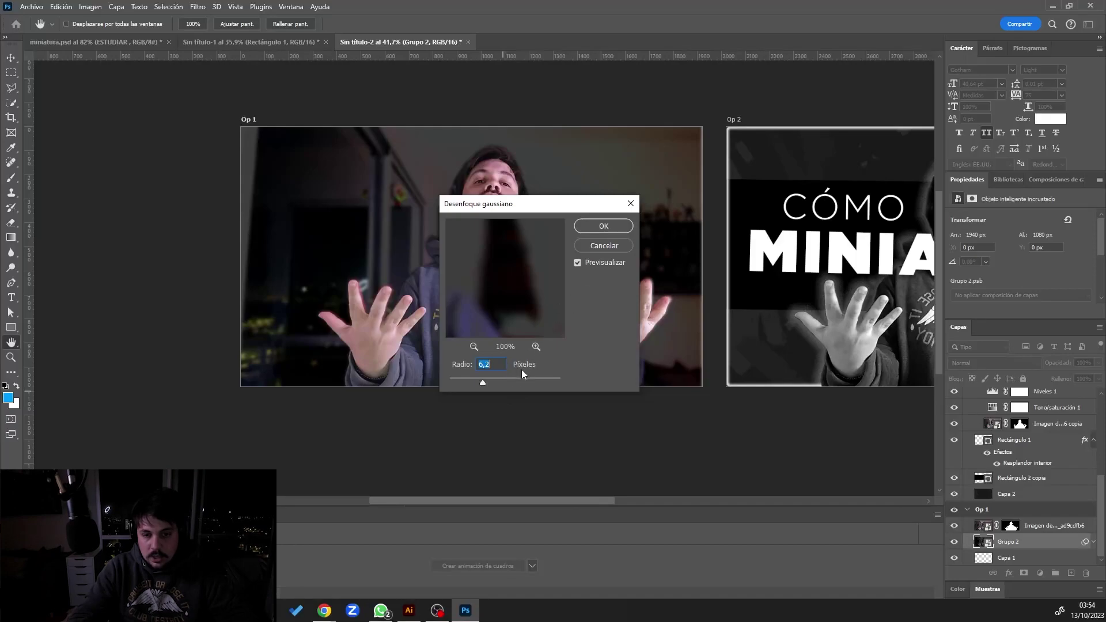
pyautogui.press('Return')
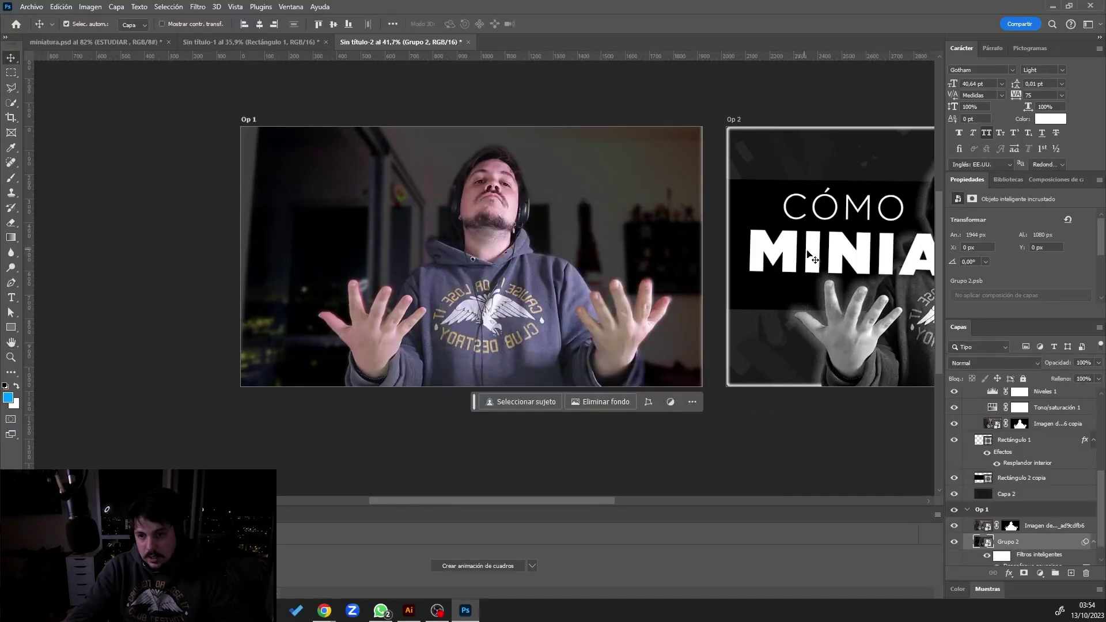
# - Place the CÓMO HACER MINIATURAS title layers onto Op 1 and begin resizing them
pyautogui.scroll(5, 1024, 490)
pyautogui.scroll(2, 1025, 490)
pyautogui.keyDown('shift'); pyautogui.click(1025, 490); pyautogui.keyUp('shift')
pyautogui.moveTo(1025, 490); pyautogui.dragTo(1015, 553)
pyautogui.hotkey('ctrl', 't')
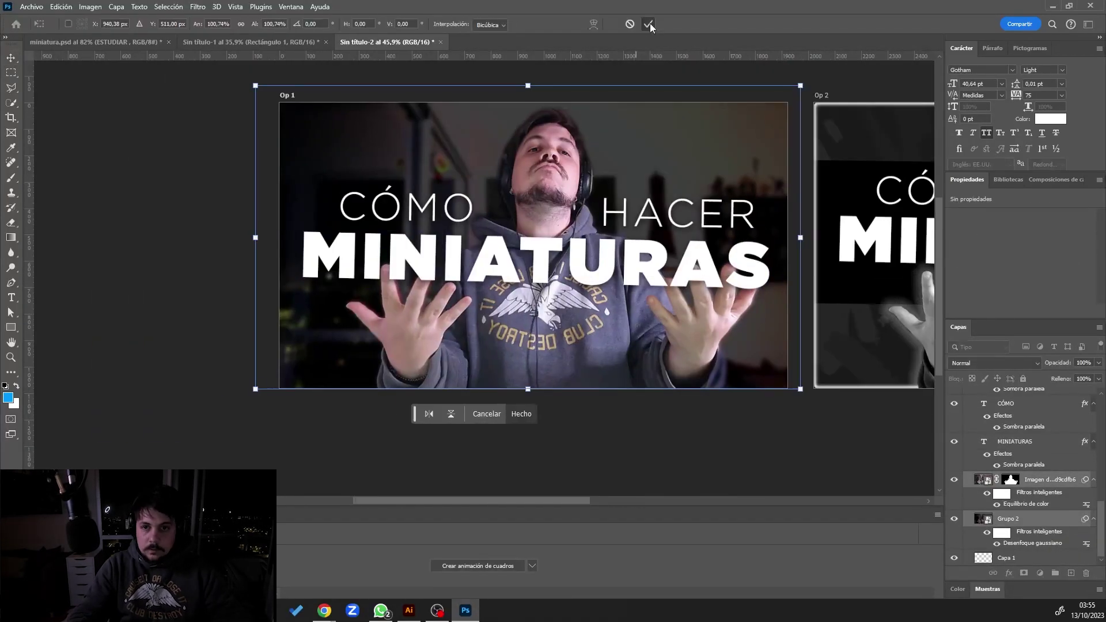
# - Commit the title resize and add a clipped Curves layer brightening only the cut-out person
pyautogui.click(649, 25)
pyautogui.click(1040, 573)
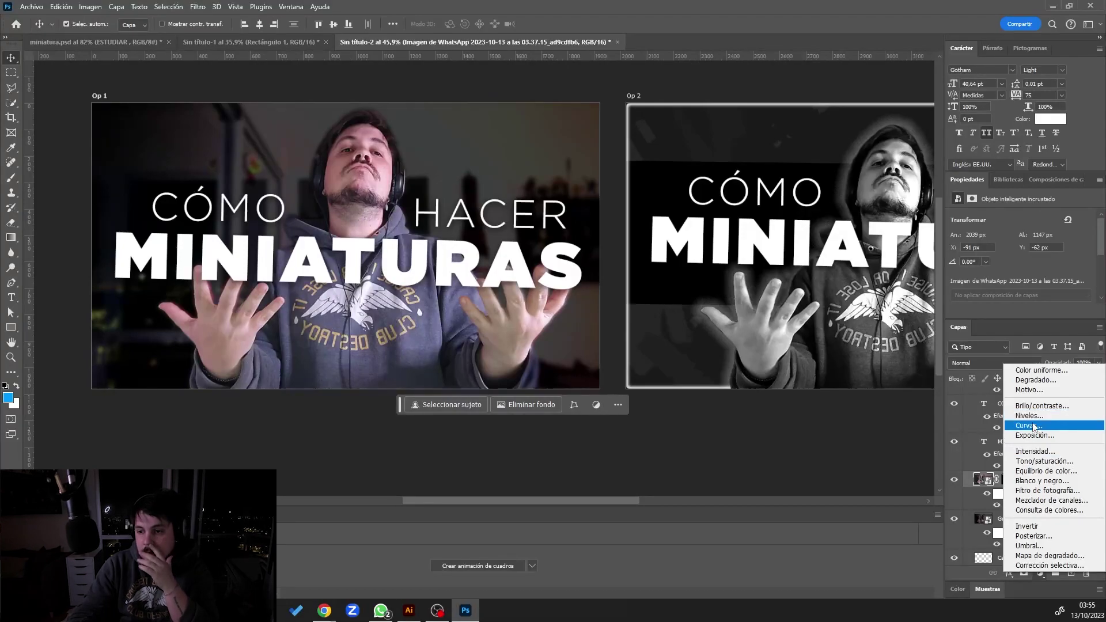
pyautogui.click(1035, 427)
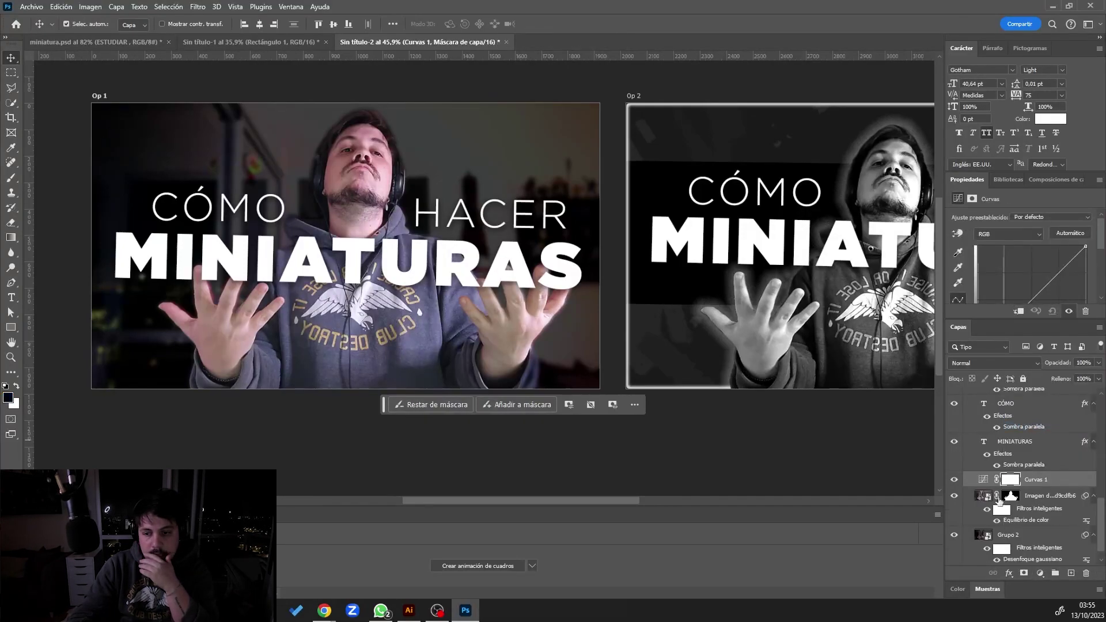
pyautogui.click(1020, 312)
pyautogui.moveTo(1017, 271); pyautogui.dragTo(1004, 294)
pyautogui.moveTo(1036, 263); pyautogui.dragTo(1027, 260)
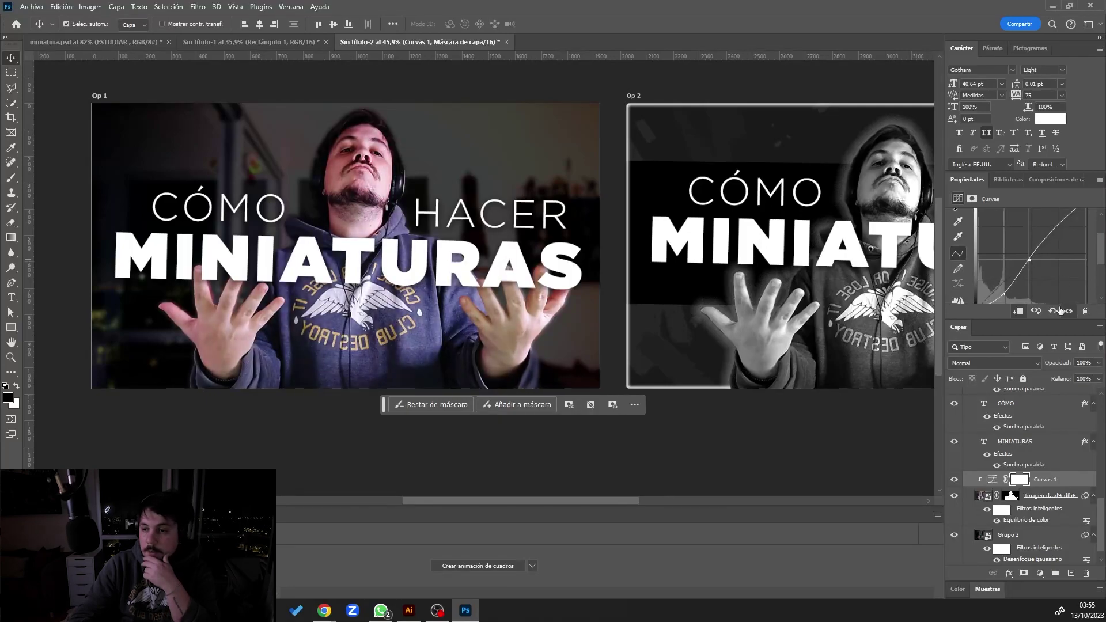
pyautogui.click(1050, 499)
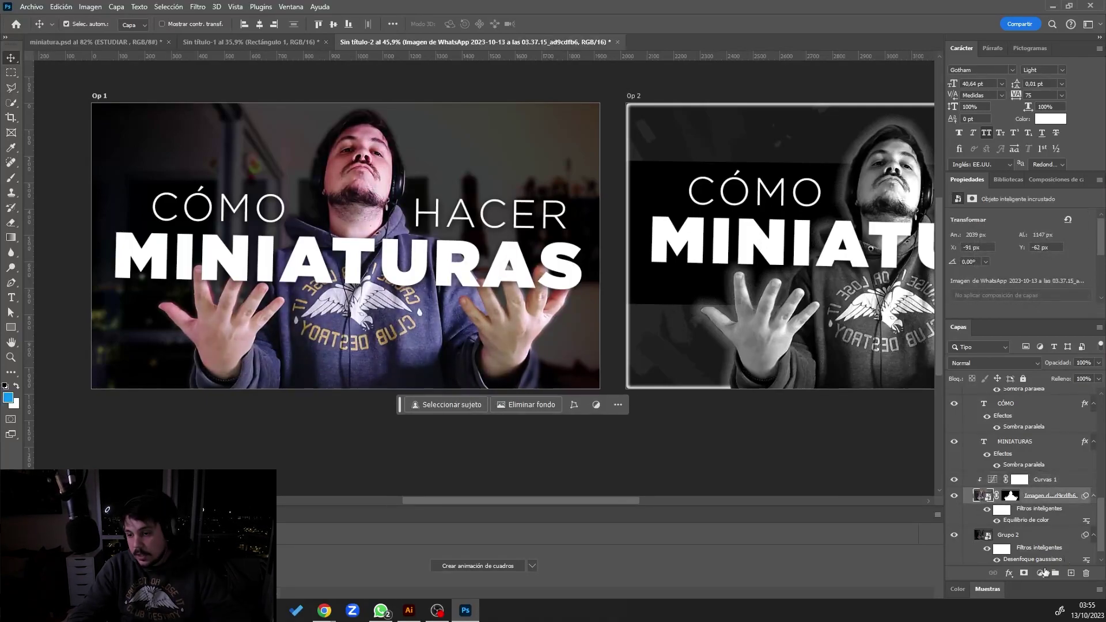
pyautogui.click(1009, 573)
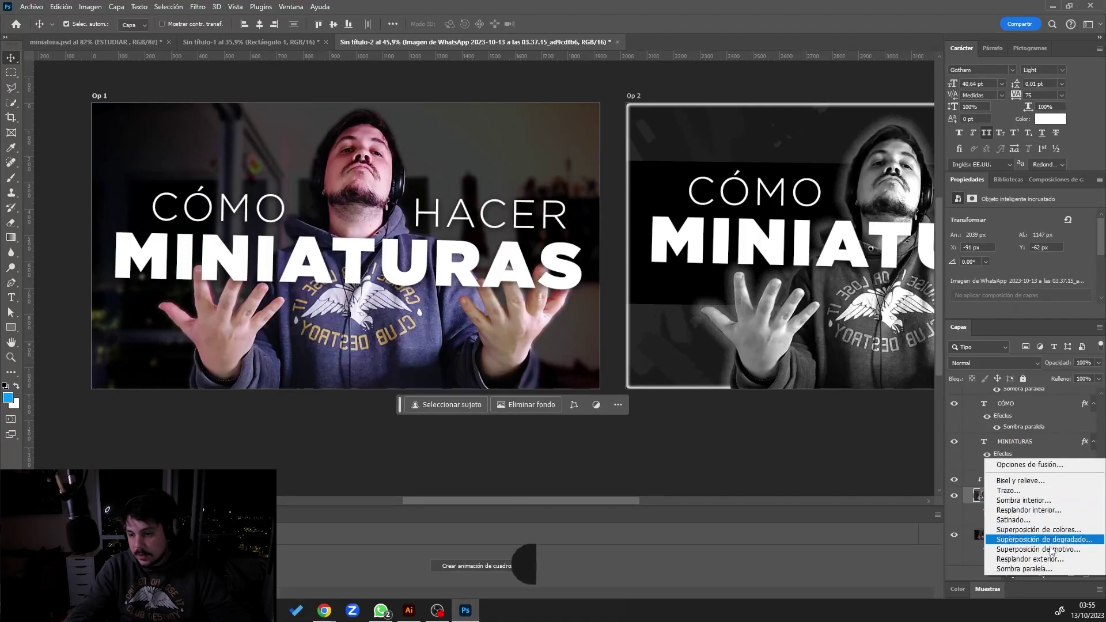
# - Try an outer glow with higher opacity on the cut-out person
pyautogui.click(1028, 560)
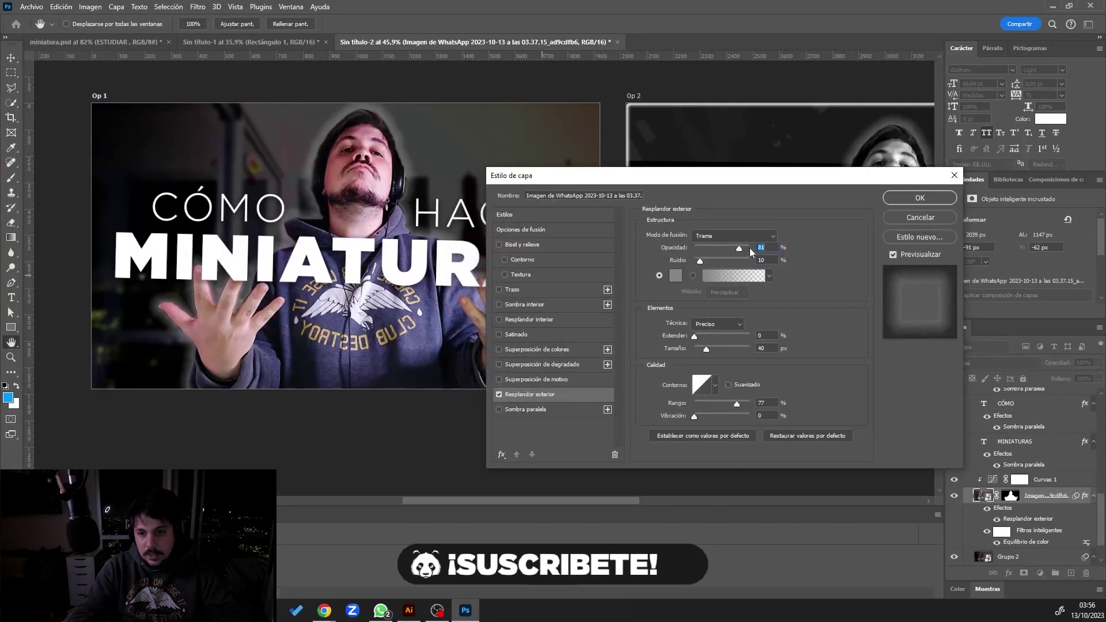
pyautogui.moveTo(732, 250); pyautogui.dragTo(727, 250)
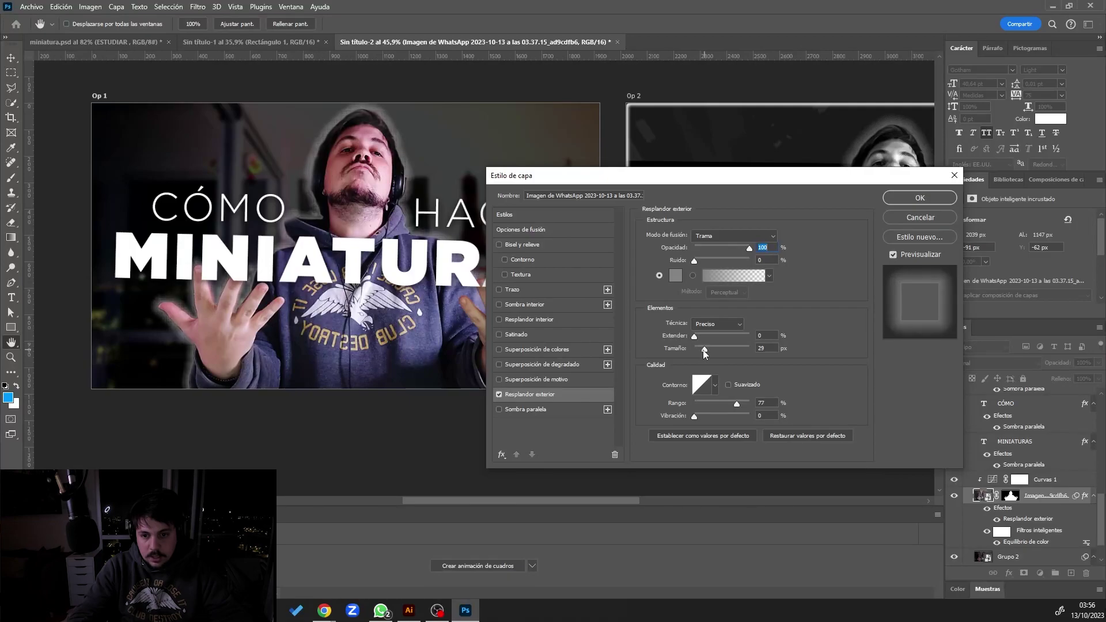
pyautogui.press('Return')
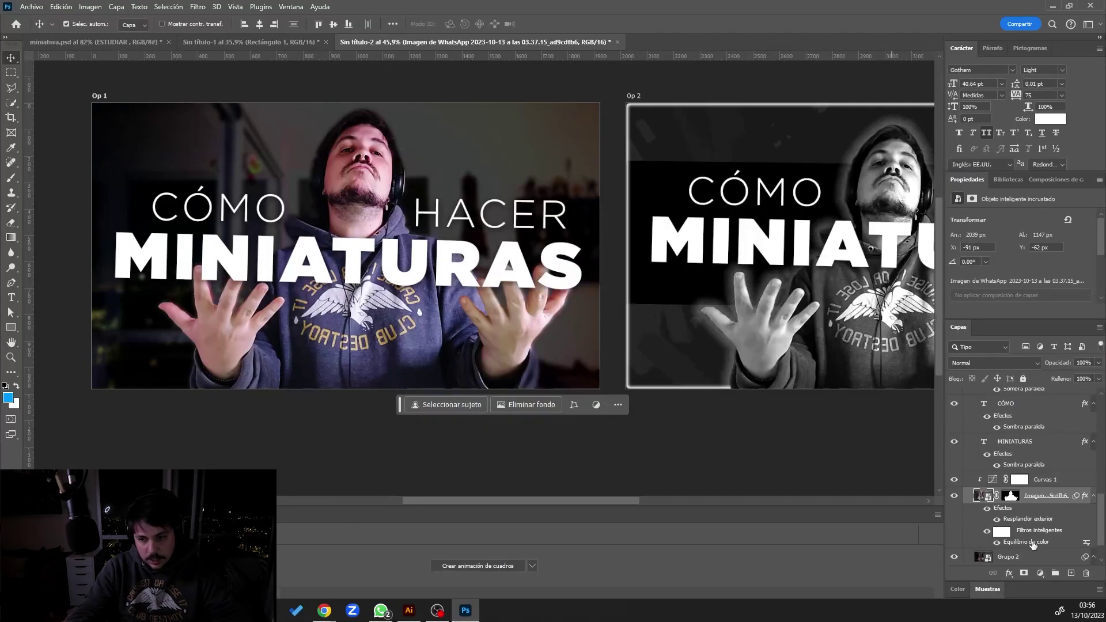
# - Add a drop shadow to the cut-out person with the default settings
pyautogui.click(1010, 574)
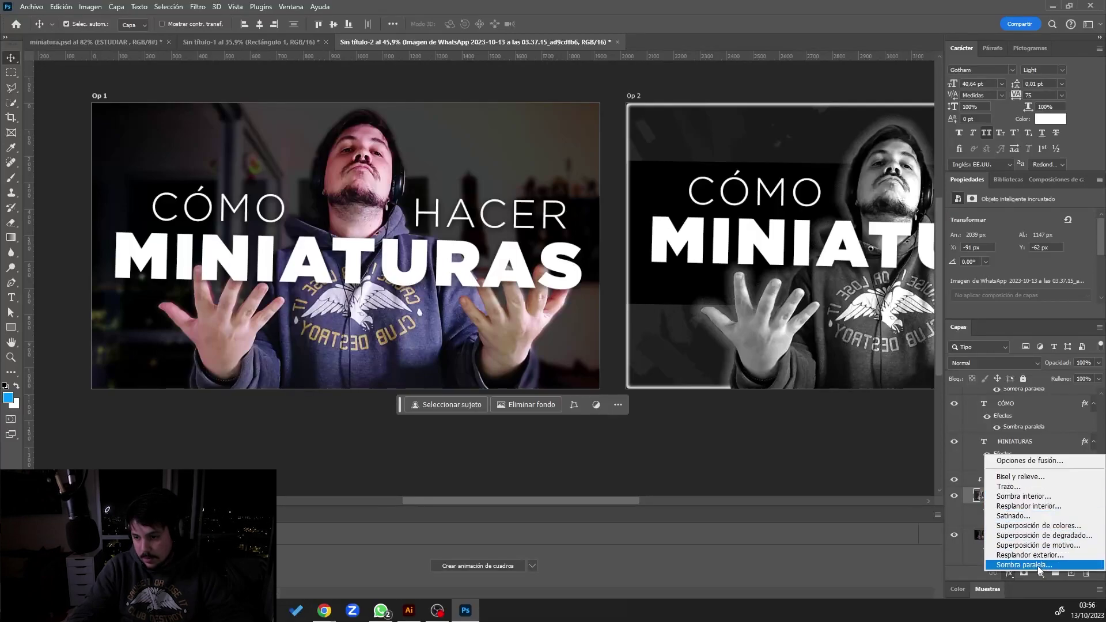
pyautogui.click(1025, 565)
pyautogui.click(920, 197)
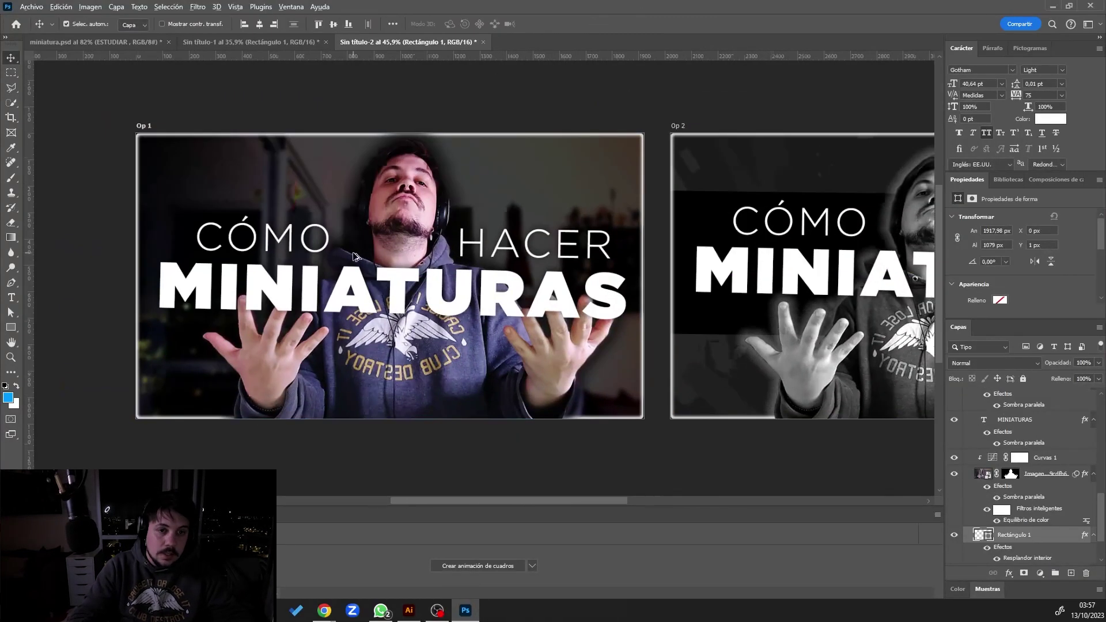
pyautogui.scroll(5, 489, 174)
pyautogui.scroll(-3, 415, 296)
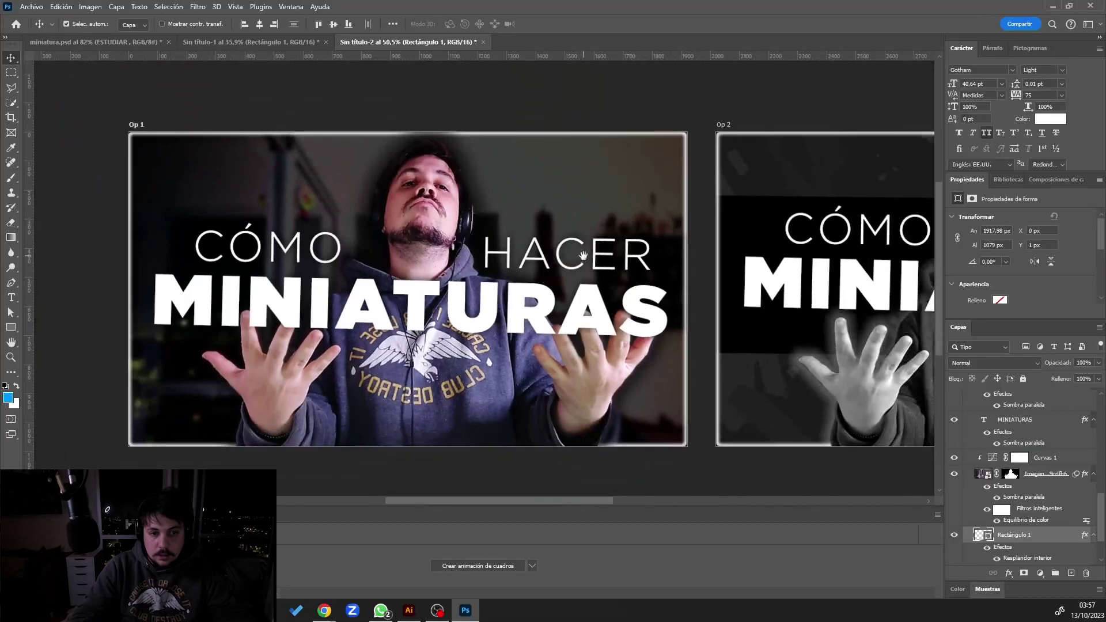
pyautogui.hscroll(5, 584, 255)
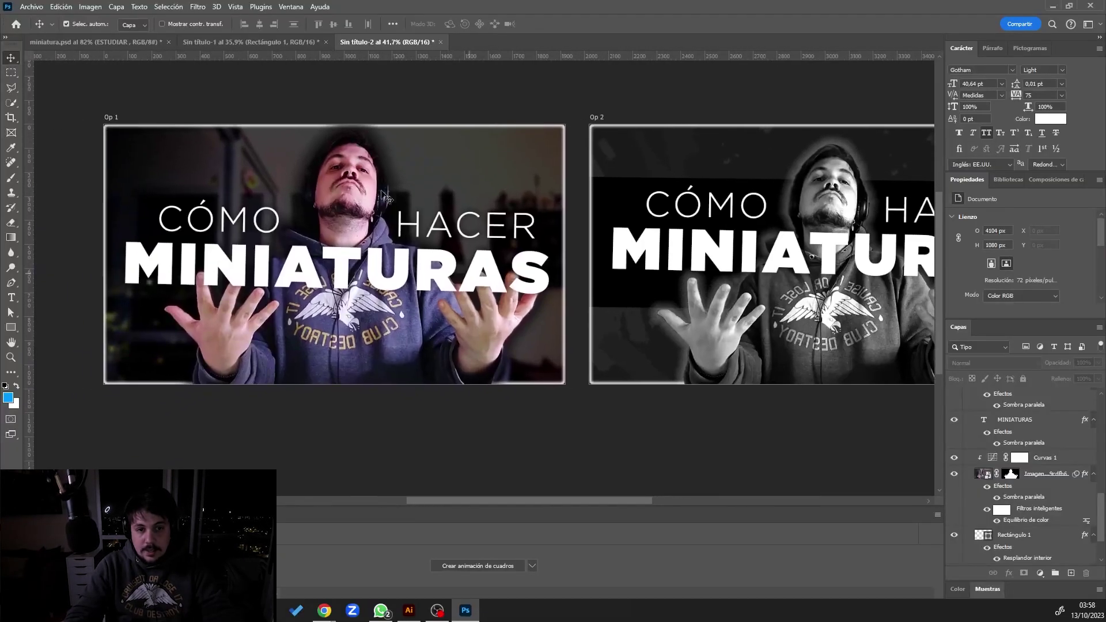
pyautogui.moveTo(602, 209); pyautogui.dragTo(480, 213)
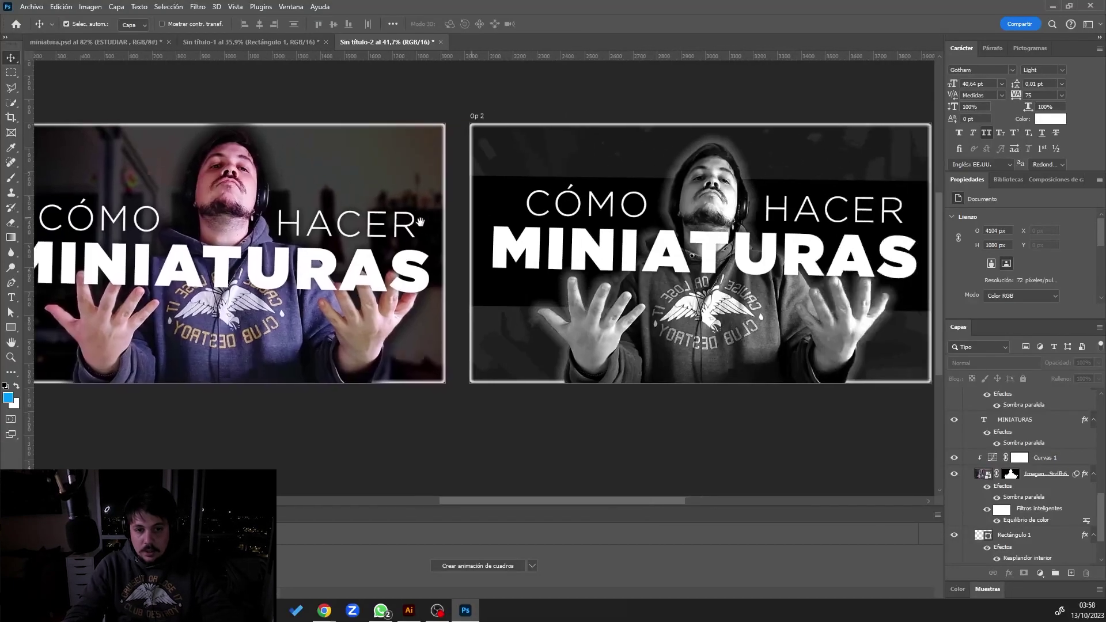